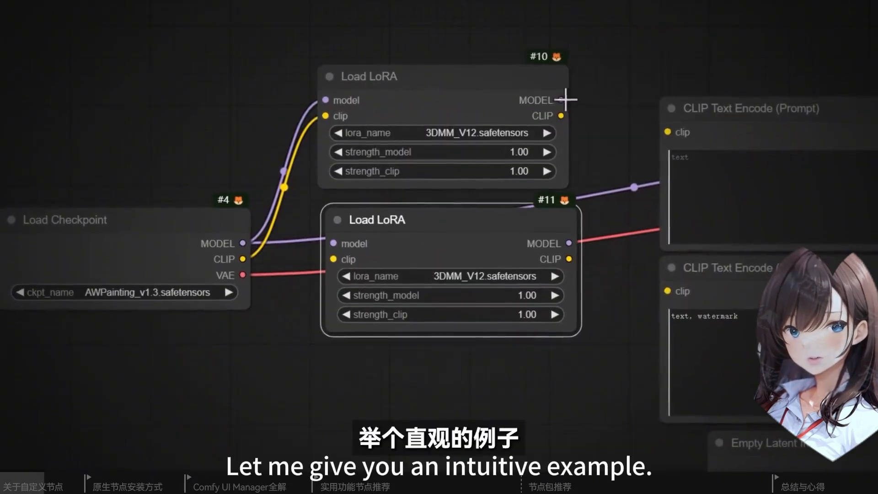
Chain the four Load LoRA nodes through their model and clip ports, and link the last CLIP output to the upper CLIP Text Encode node
left_click_drag(565, 99, 333, 243)
left_click_drag(515, 204, 430, 351)
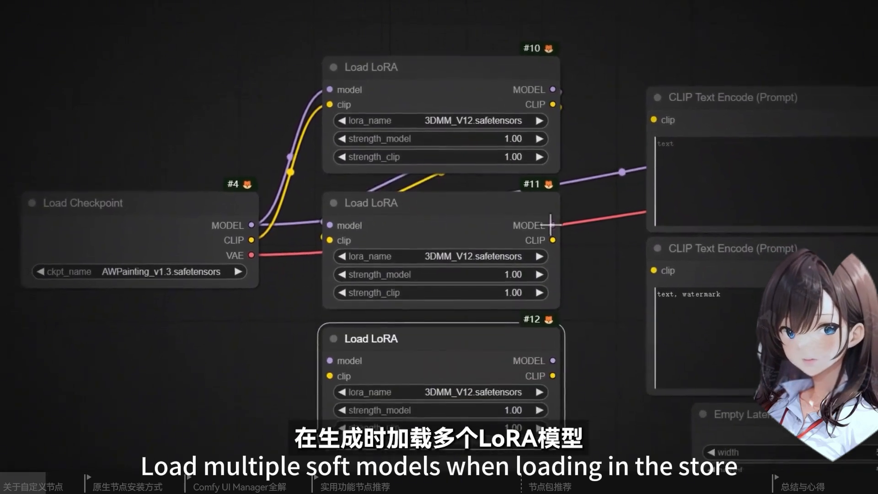
left_click_drag(556, 232, 329, 371)
left_click_drag(556, 247, 329, 386)
left_click_drag(415, 361, 436, 490)
left_click_drag(433, 429, 414, 437)
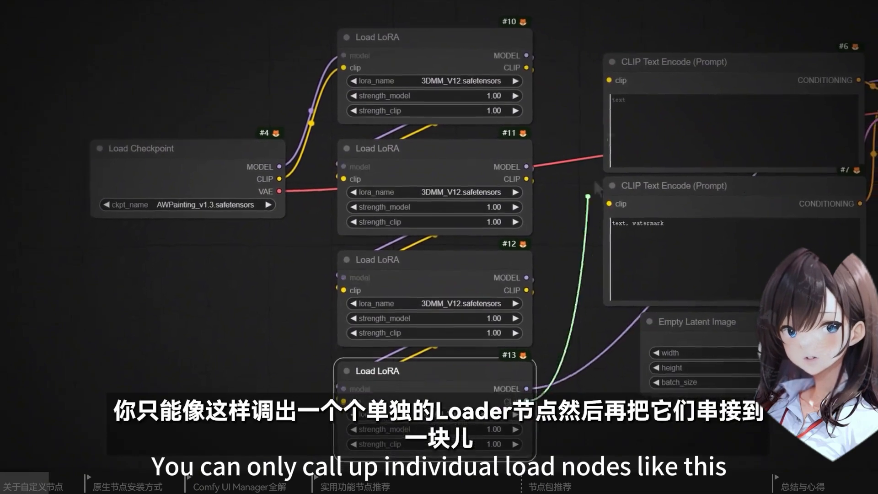
left_click_drag(595, 183, 610, 80)
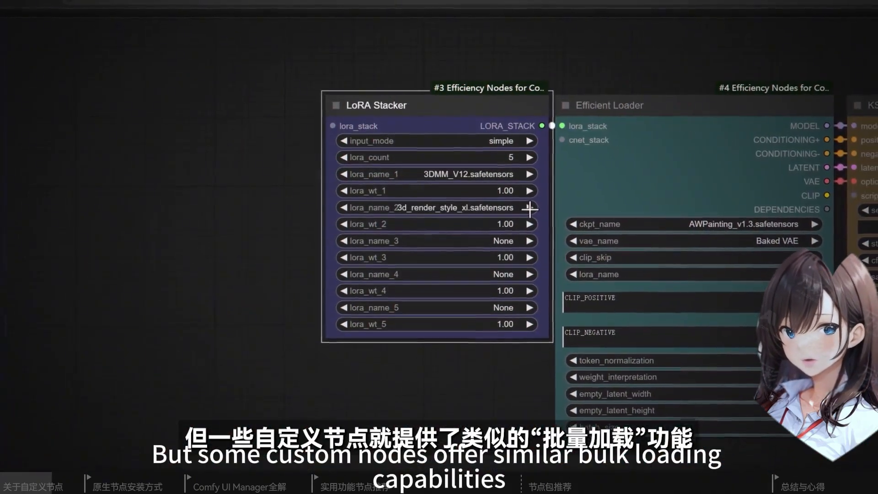
In the LoRA Stacker, set lora_name_3 to A-Pixel_f2.safetensors and choose a model for lora_name_4
left_click(530, 241)
left_click(530, 241)
left_click(530, 242)
left_click(530, 275)
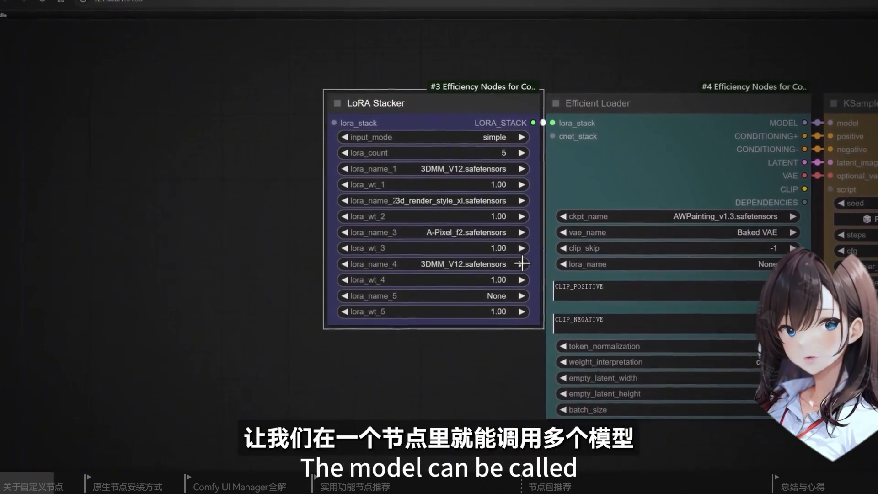
left_click(522, 263)
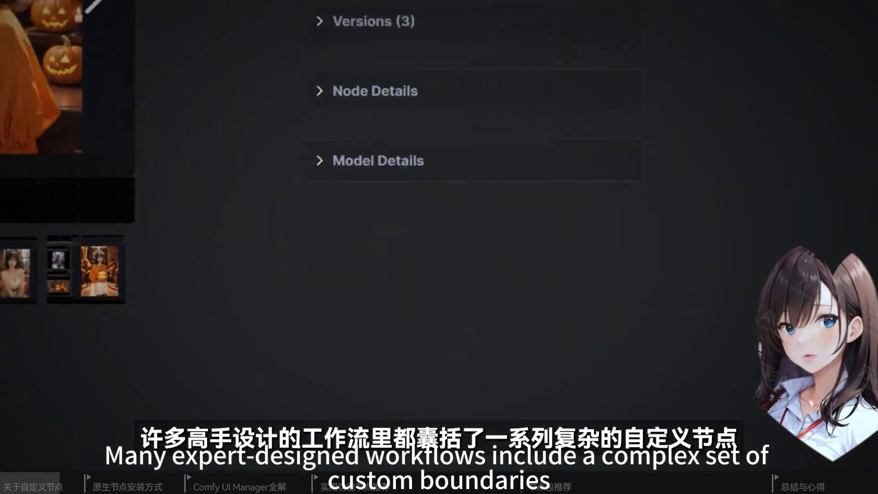
Expand the workflow's Node Details and examine the list of custom nodes it requires
left_click(375, 91)
scroll(438, 247, "down", 4)
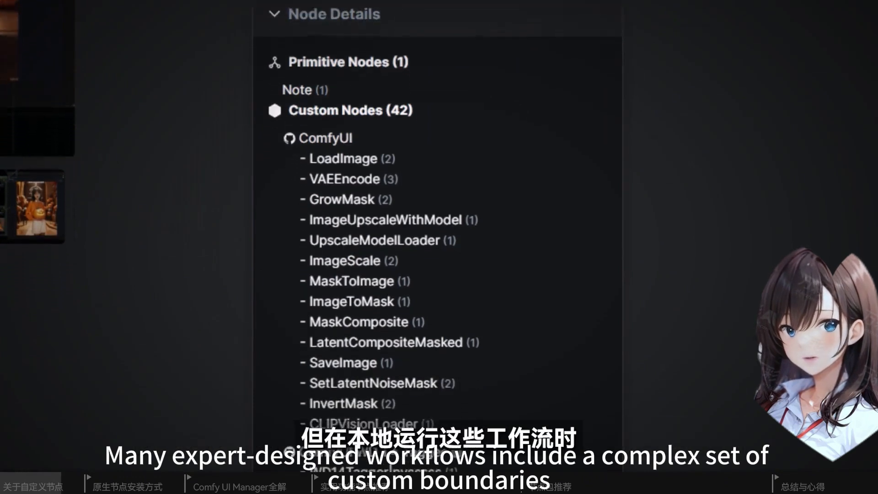
scroll(438, 247, "down", 3)
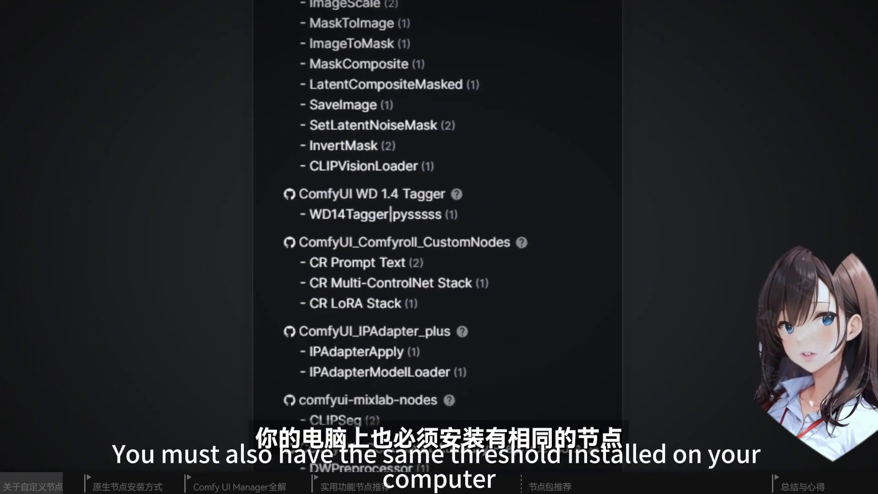
scroll(438, 247, "down", 1)
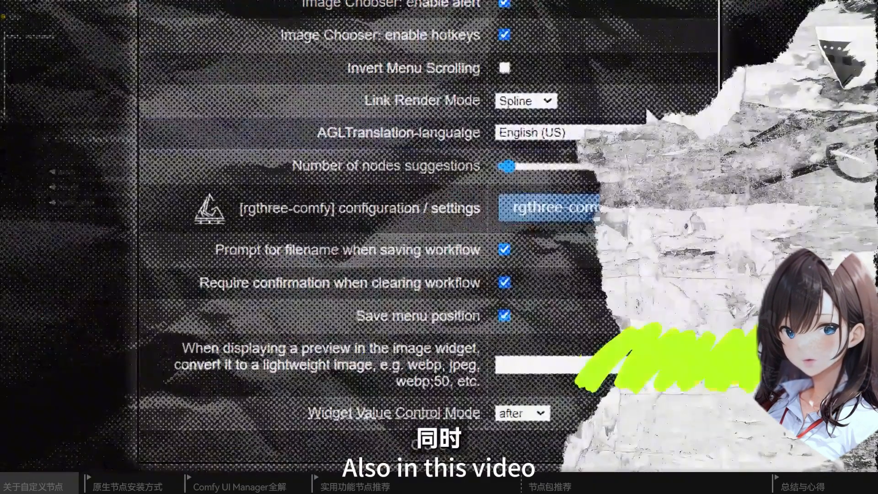
Choose a language for the AGLTranslation-langualge setting
left_click(599, 132)
left_click(604, 147)
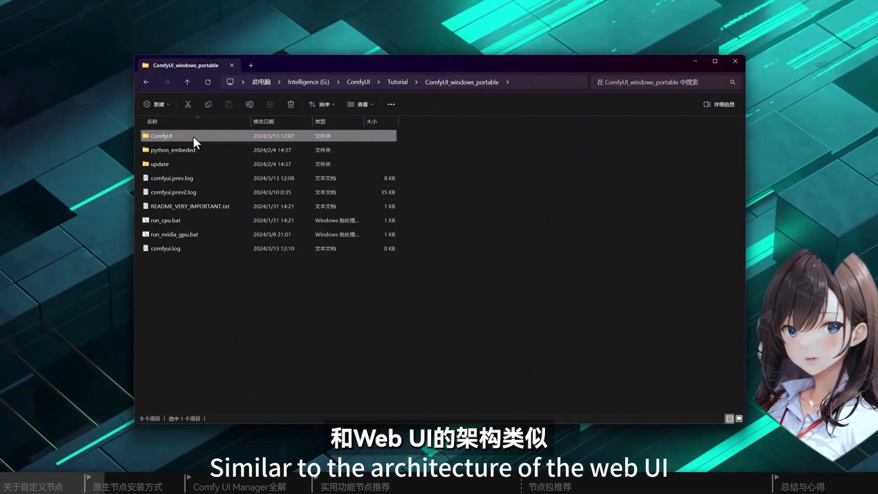
Open the custom_nodes folder inside the ComfyUI folder of ComfyUI_windows_portable
double_click(193, 135)
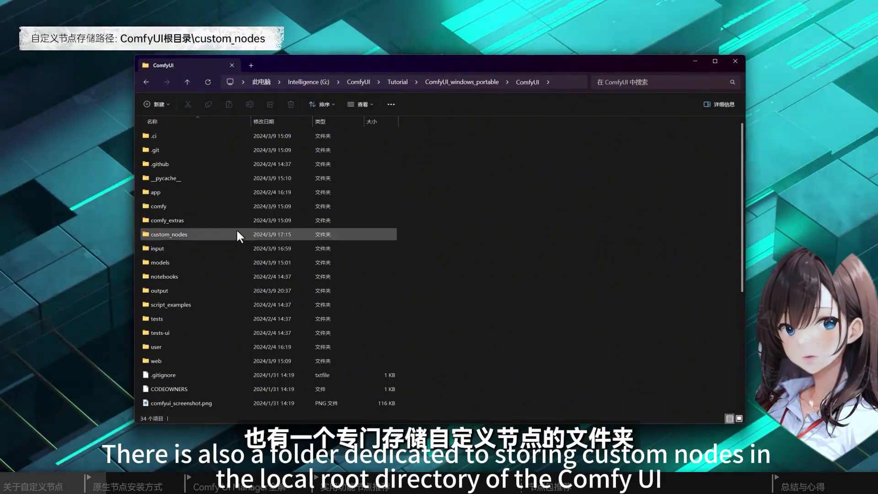
left_click(238, 233)
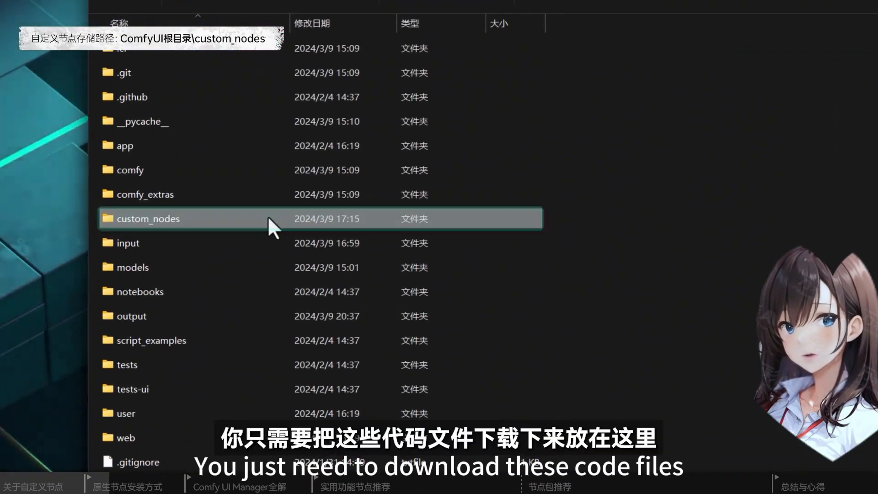
double_click(267, 216)
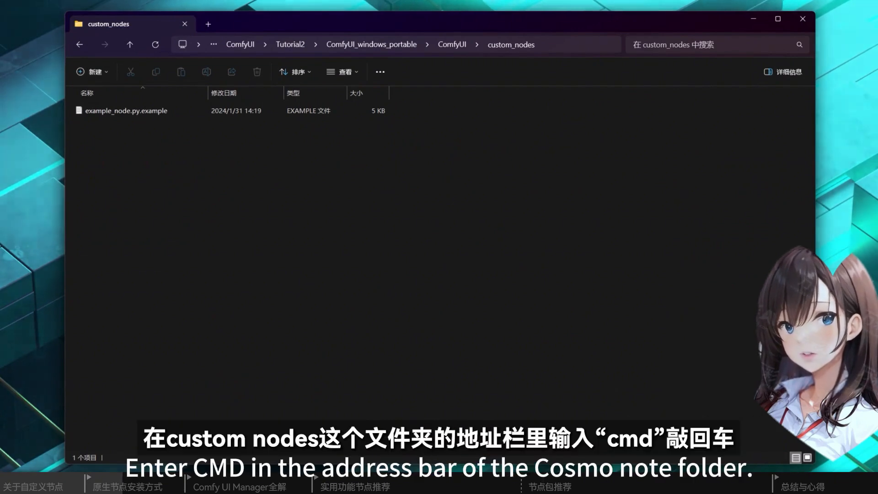
Open a command prompt at the custom_nodes folder by running cmd from its path
left_click(559, 45)
type("c")
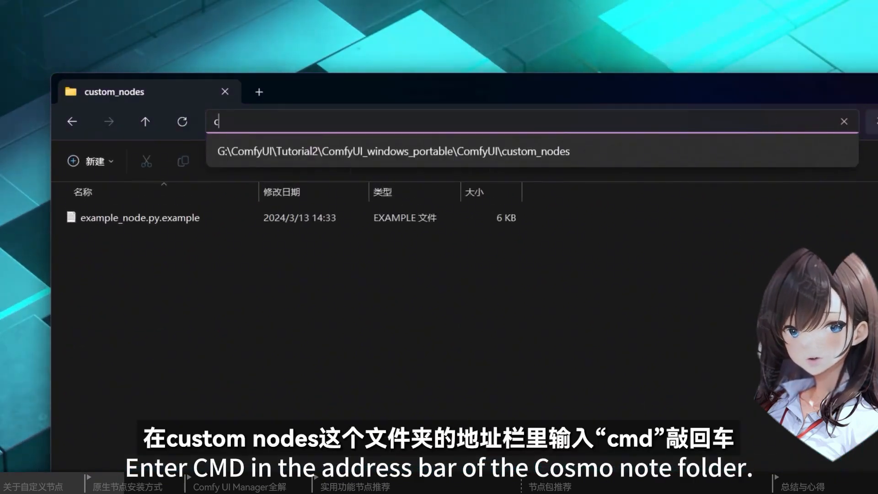
type("md")
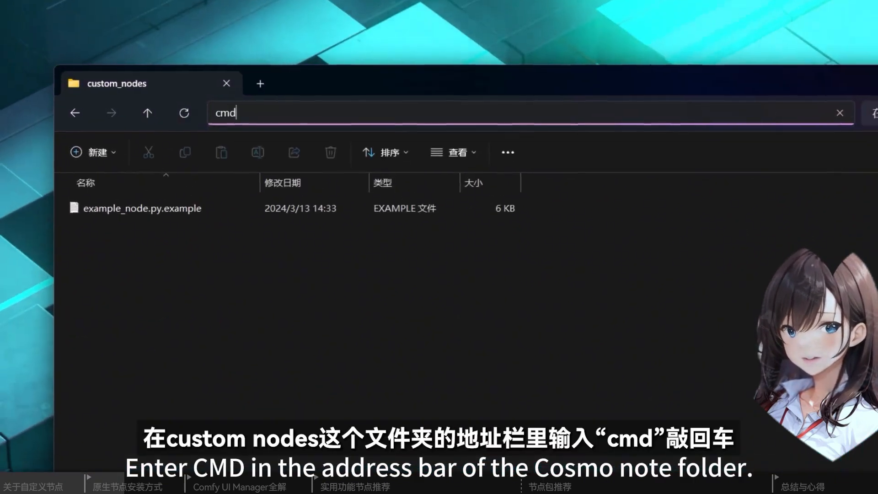
key("Return")
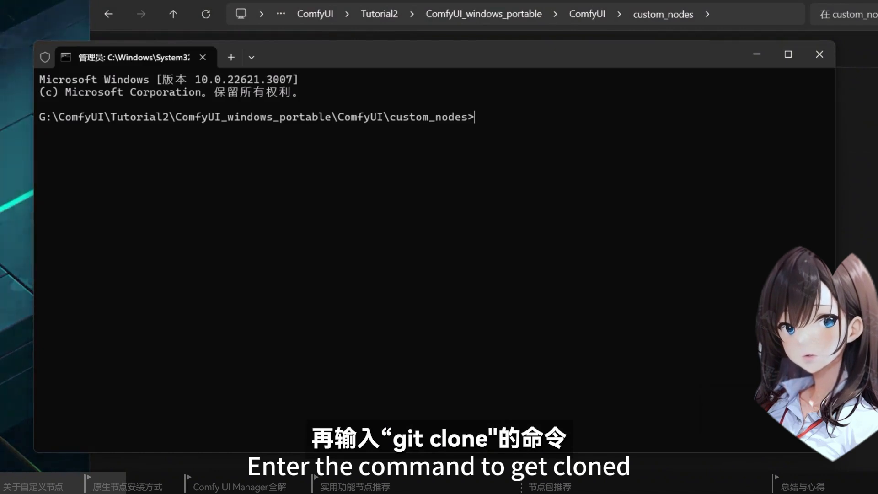
type("git clone https://github.com/Kosinkadink/ComfyUI-AnimateDiff-Evolved")
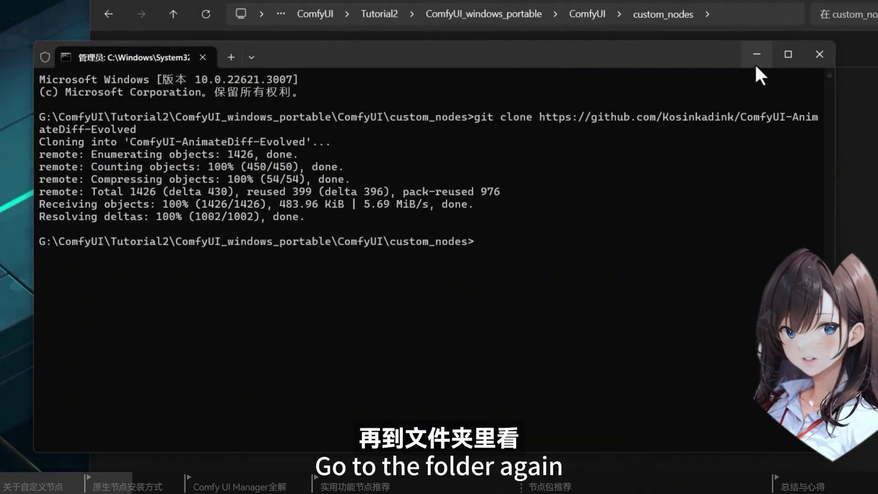
left_click(756, 66)
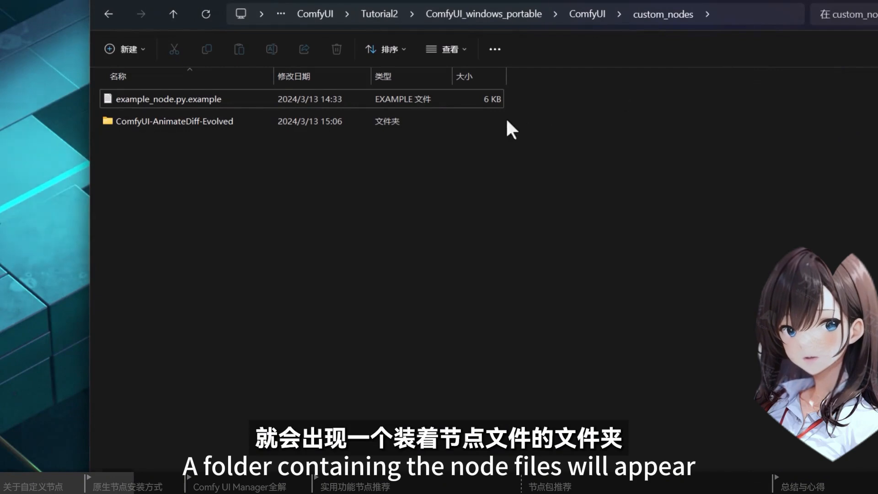
left_click(499, 121)
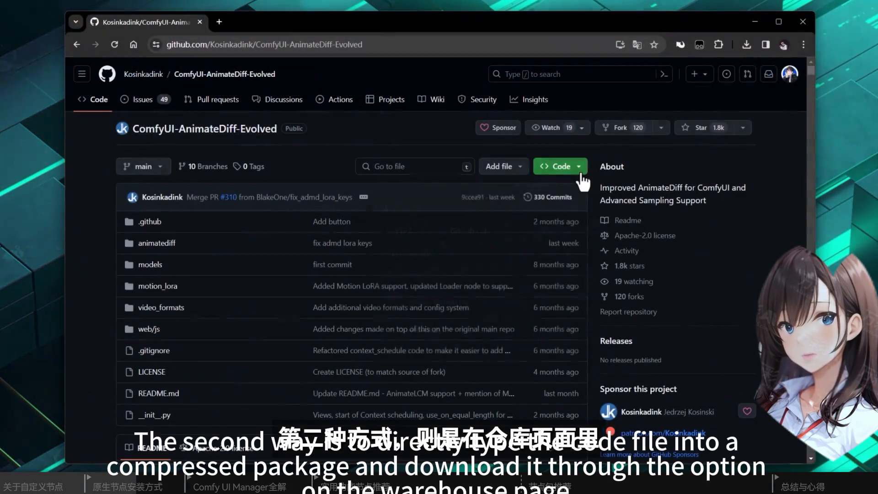
Download the ComfyUI-AnimateDiff-Evolved repository as a ZIP and extract its main folder into custom_nodes
left_click(579, 170)
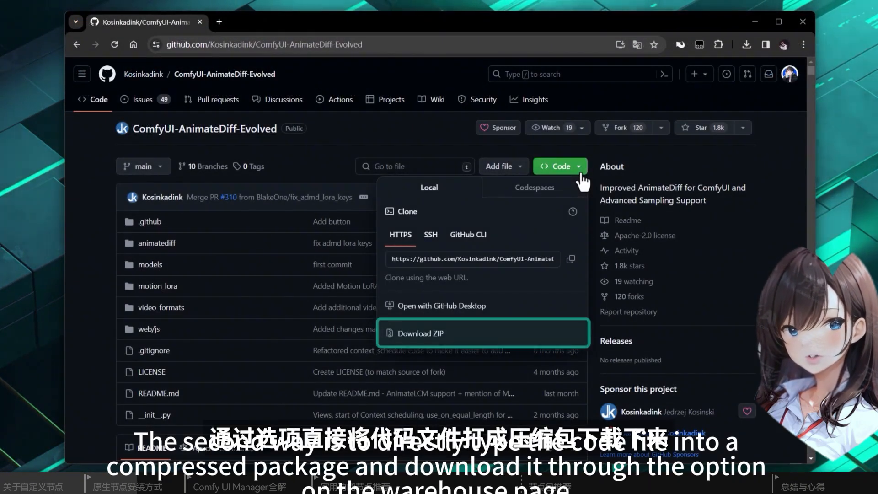
left_click(421, 333)
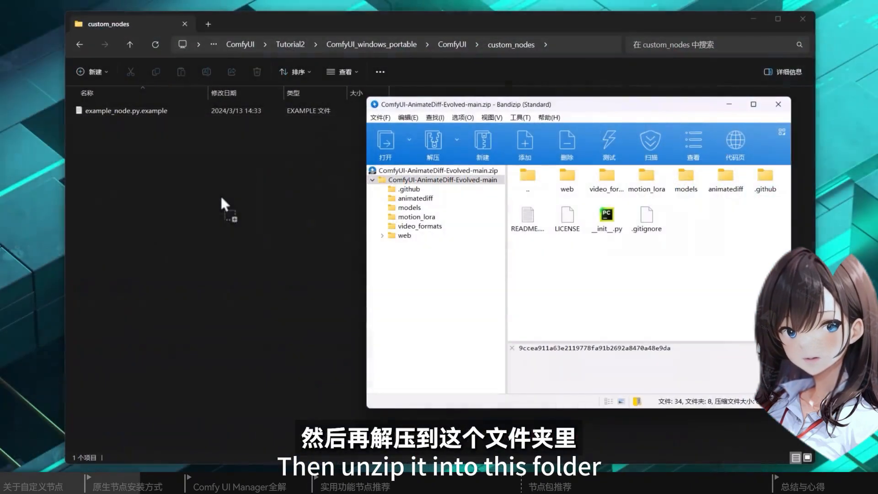
left_click_drag(221, 199, 222, 199)
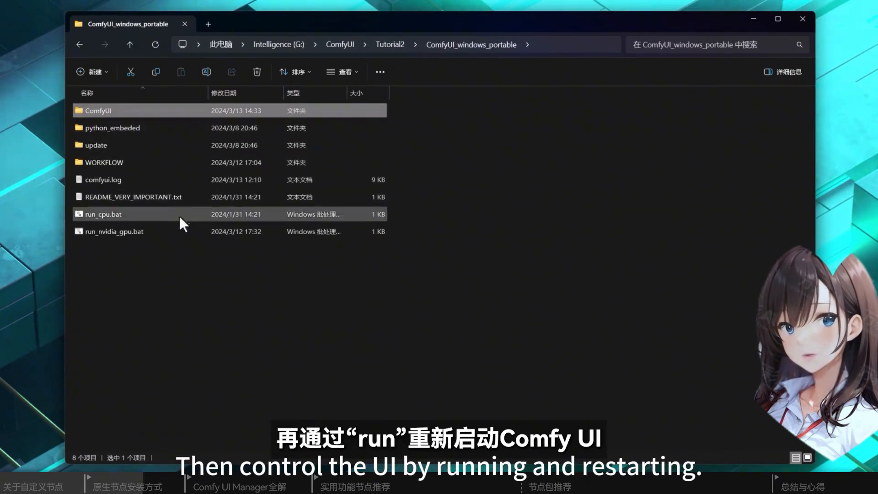
Launch ComfyUI with run_nvidia_gpu.bat and look up the Animate Diff category among the nodes that can be added
double_click(176, 229)
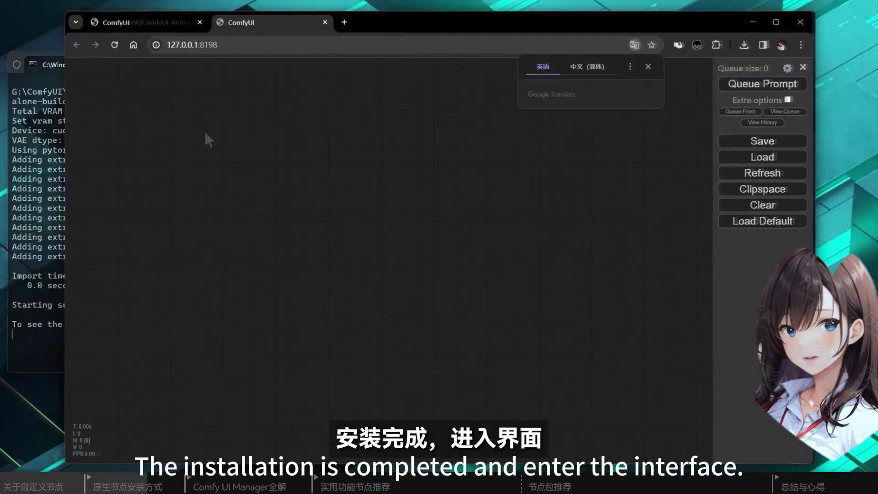
right_click(204, 130)
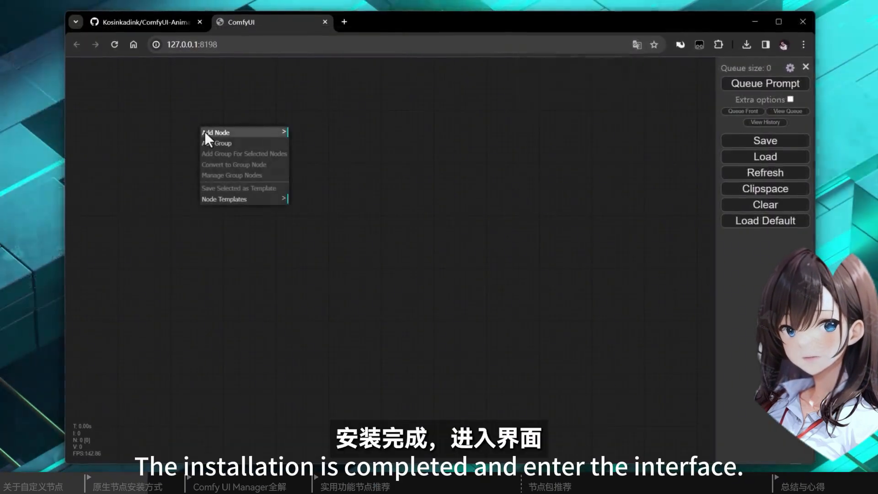
left_click(206, 132)
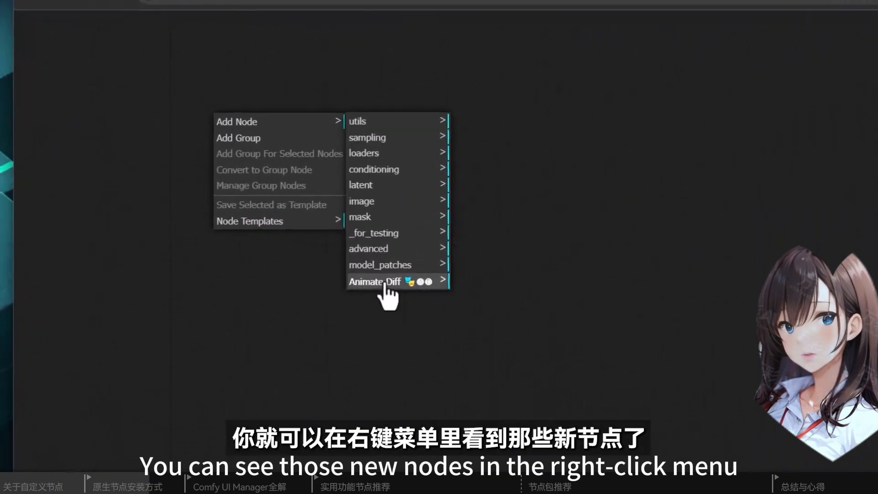
left_click(333, 249)
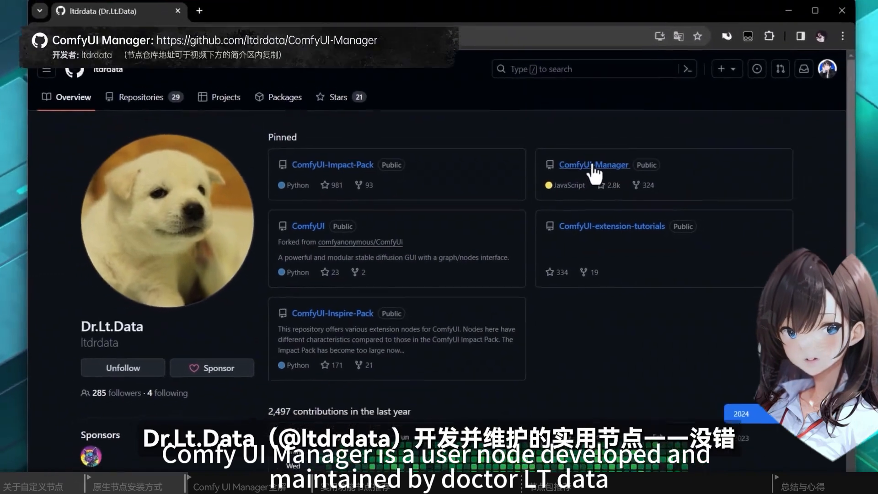
left_click(593, 165)
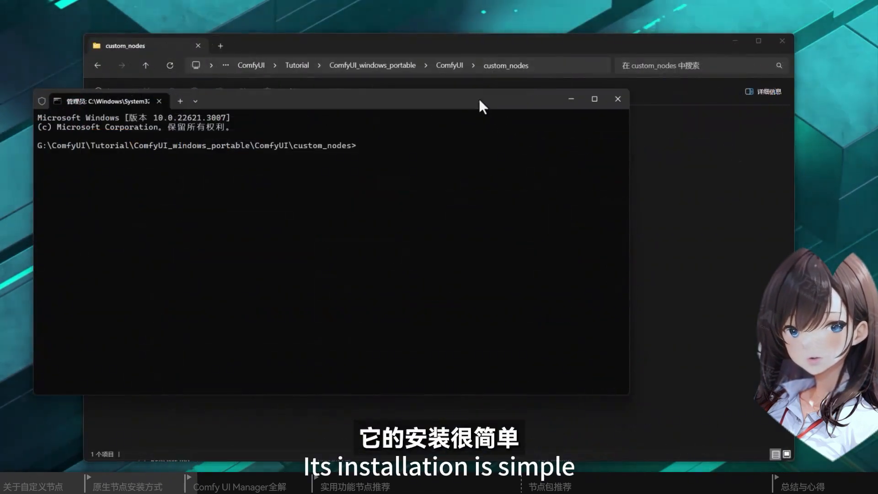
type("git clone")
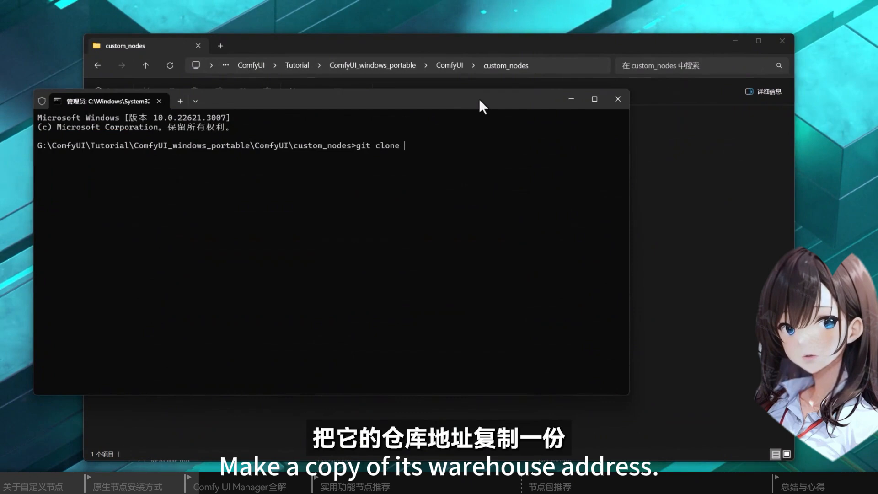
type("https://github.com/ltdrdata/ComfyUI-Manager.git")
key("Return")
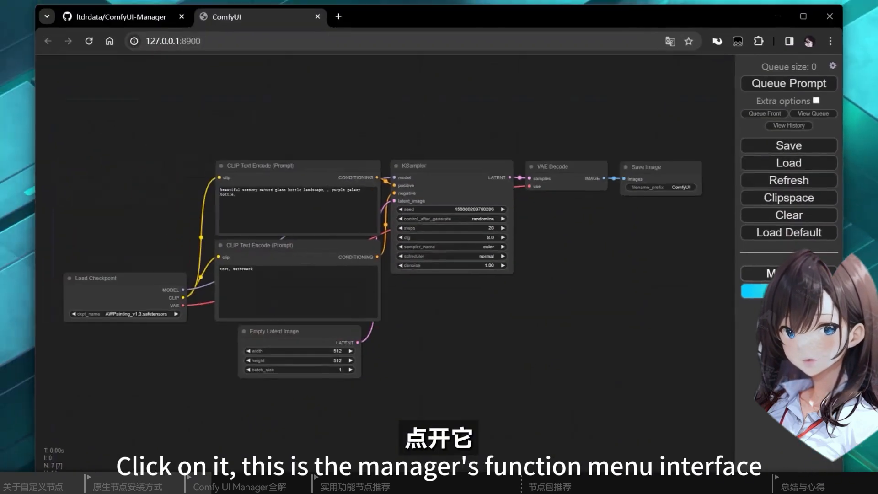
Open ComfyUI Manager's Install Custom Nodes list and browse through the available nodes
left_click(675, 208)
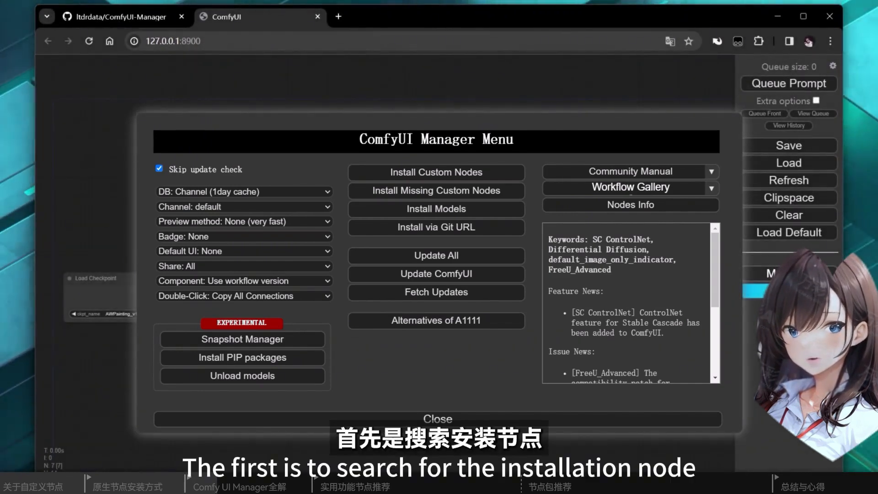
left_click(474, 178)
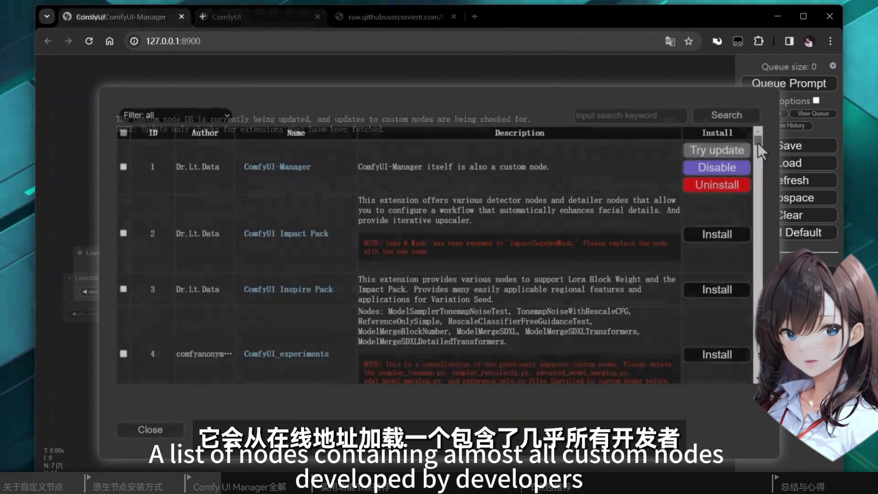
left_click_drag(758, 143, 767, 275)
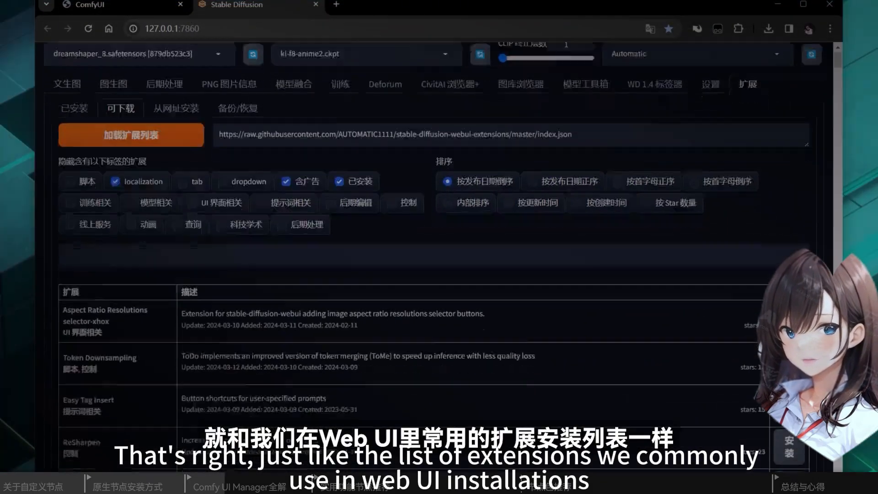
Browse the list of downloadable extensions in the Stable Diffusion Web UI for comparison
scroll(439, 256, "down", 10)
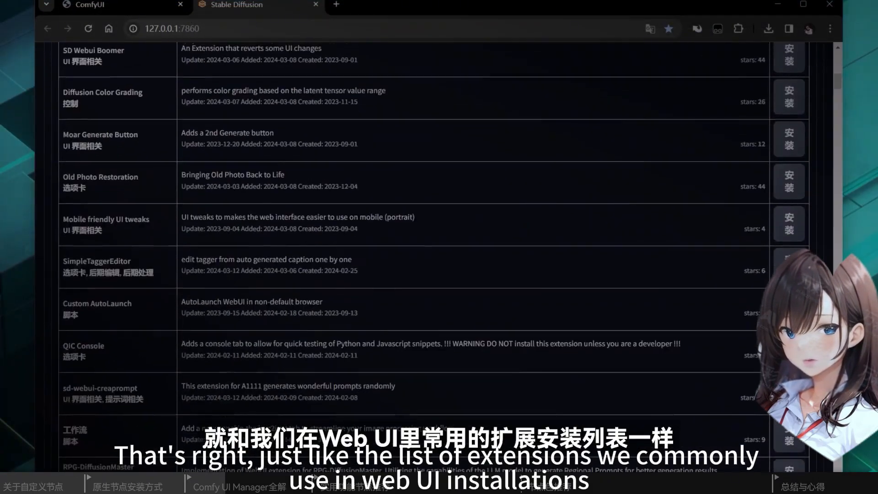
scroll(439, 256, "down", 15)
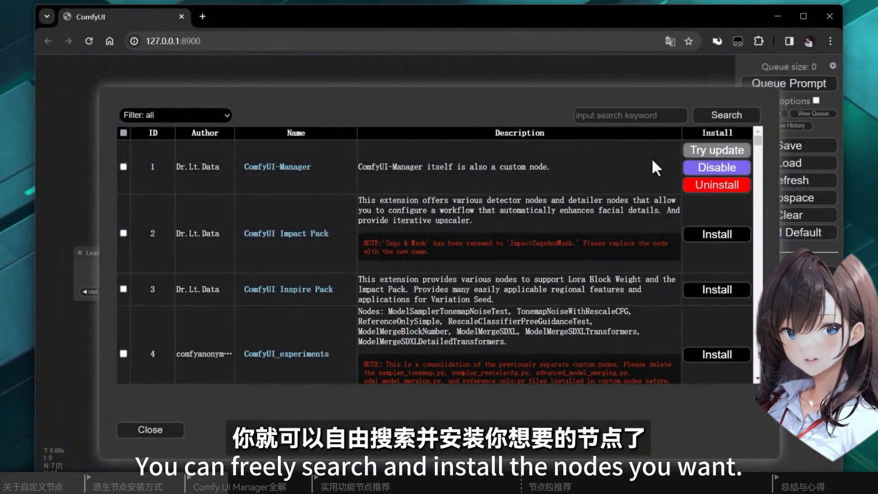
Search the custom nodes list for AnimateDiff and install the AnimateDiff Evolved node pack
left_click(617, 116)
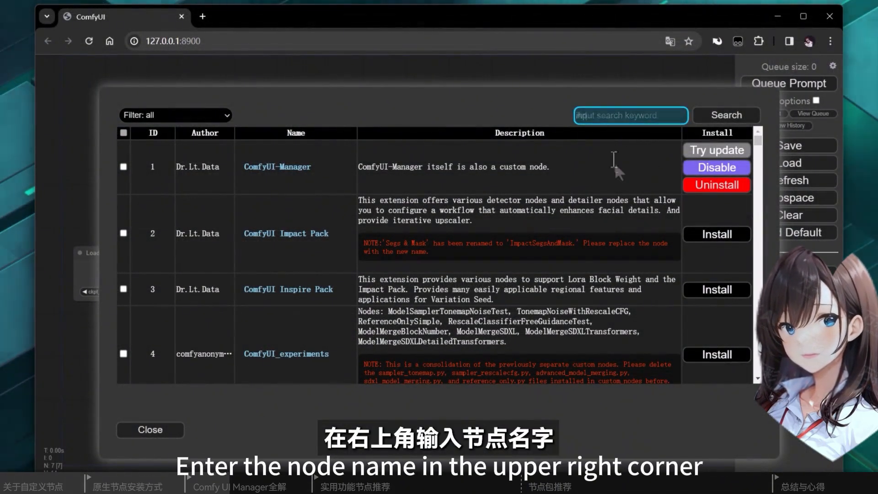
type("AnimateDiff")
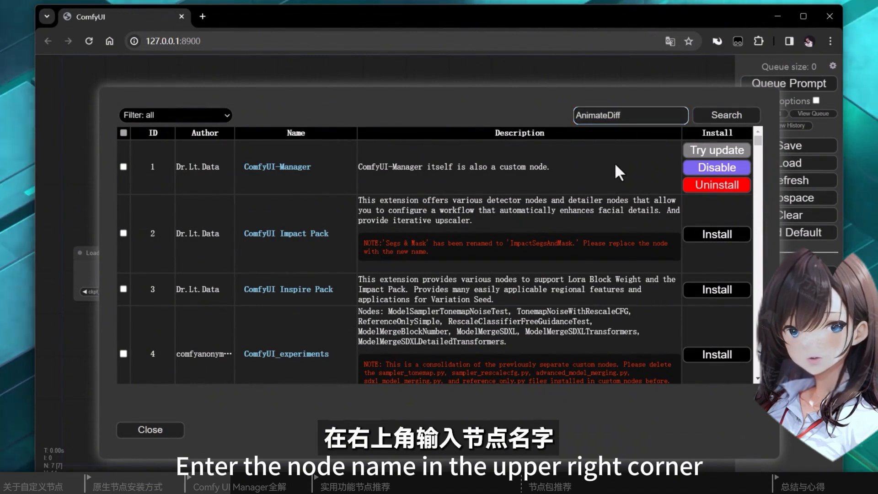
left_click(720, 120)
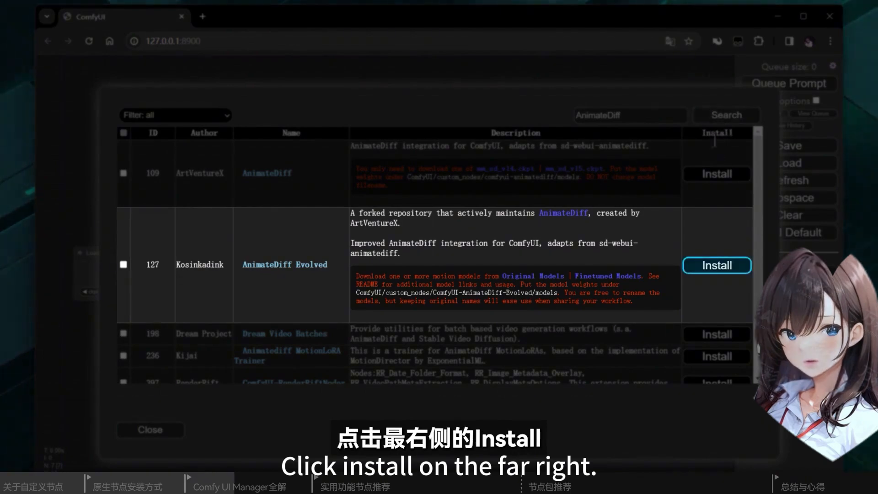
left_click(708, 270)
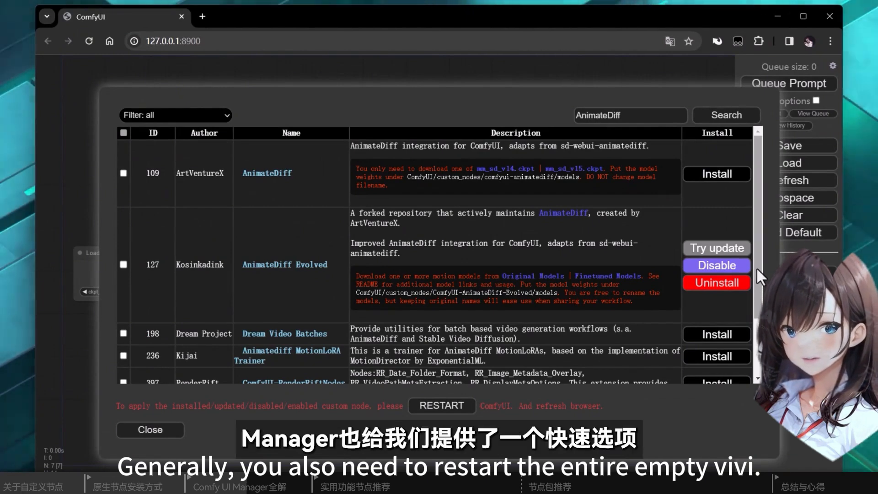
Restart the ComfyUI server to apply the installation and look through the nodes that can be added to the canvas
left_click(466, 409)
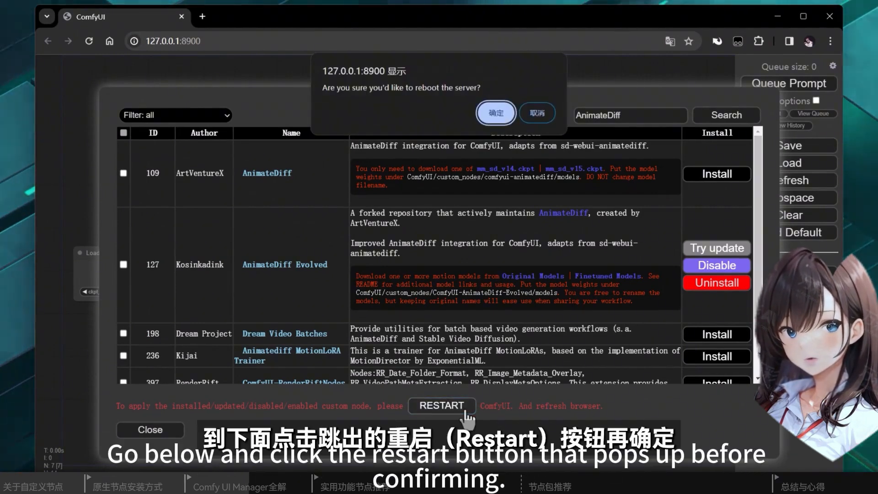
left_click(496, 112)
right_click(205, 134)
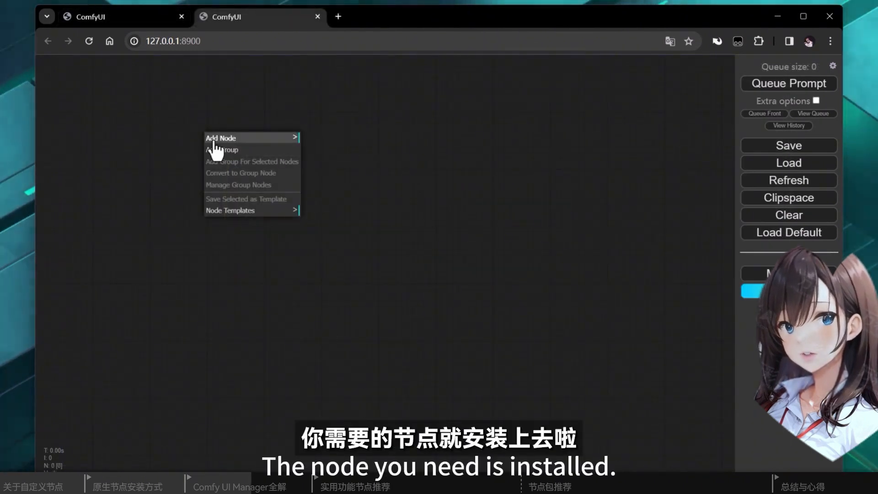
left_click(213, 139)
left_click(335, 258)
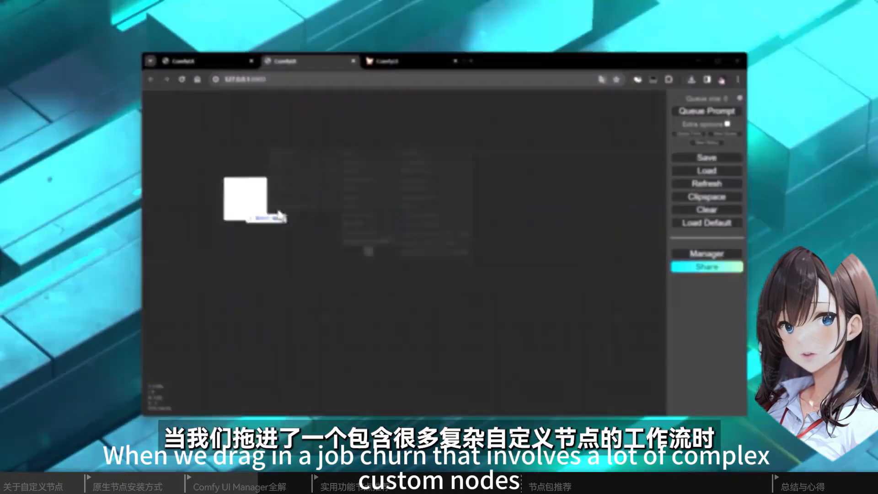
Load the complex workflow file onto the canvas and view the whole graph with its missing nodes
left_click_drag(269, 215, 445, 217)
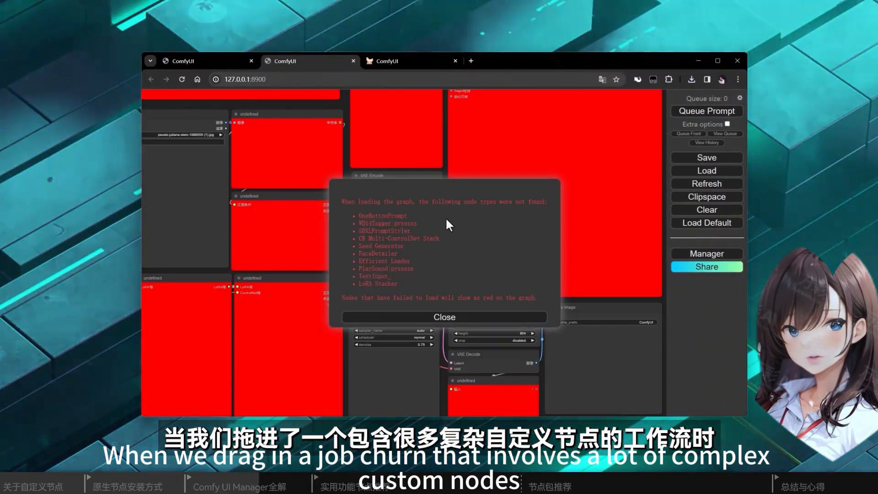
scroll(636, 264, "down", 5)
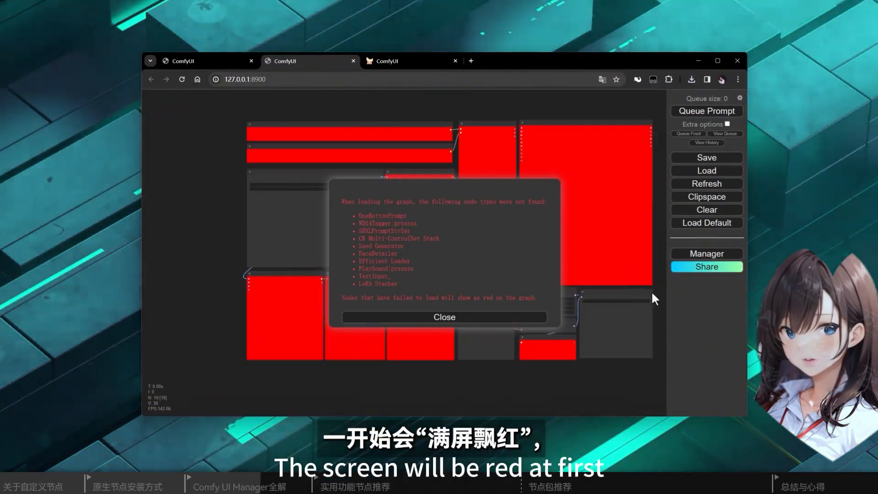
scroll(648, 321, "down", 3)
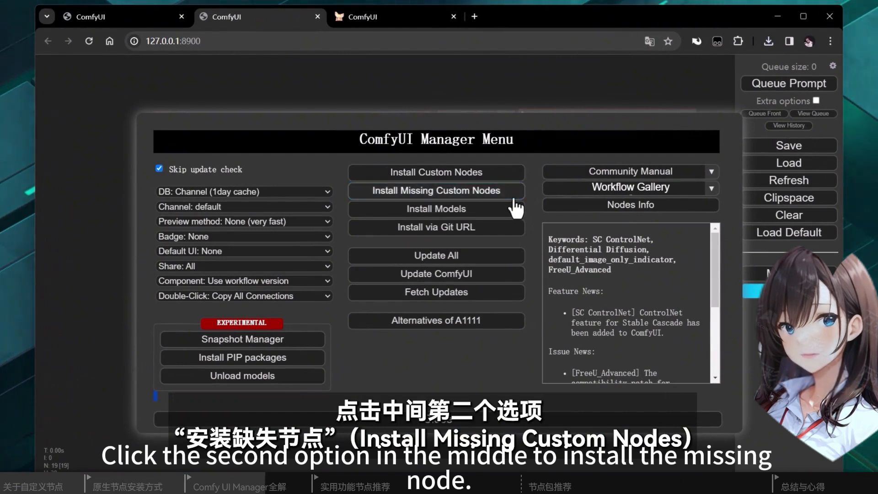
List the workflow's missing custom nodes in ComfyUI Manager and install every pack, including ComfyUI Impact Pack and Efficiency Nodes for ComfyUI Version 2.0+
left_click(514, 196)
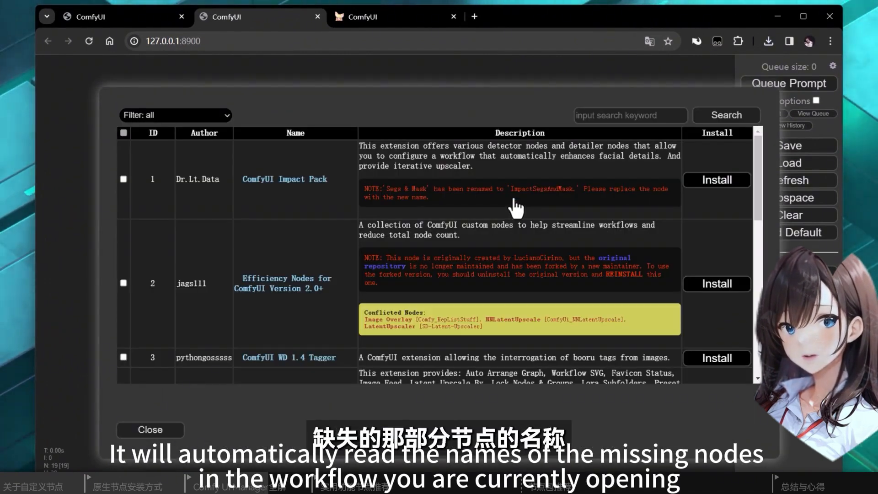
left_click_drag(757, 156, 765, 321)
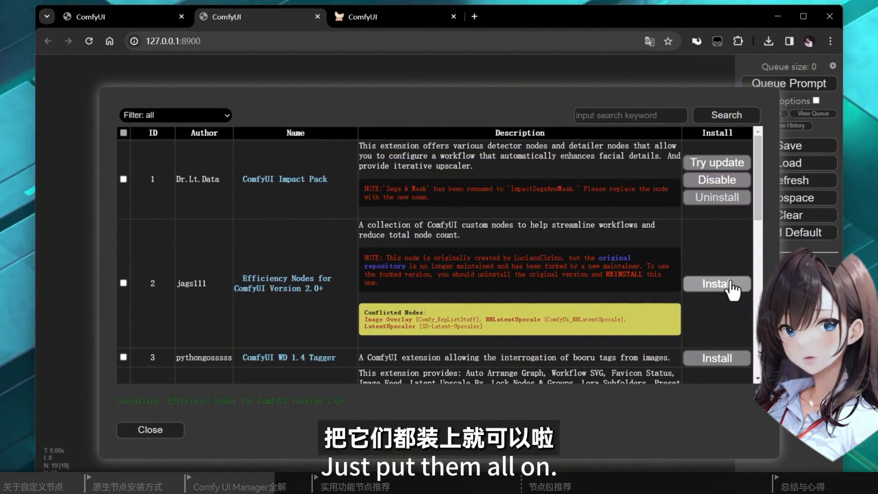
scroll(716, 206, "down", 12)
left_click(713, 189)
scroll(714, 197, "down", 10)
left_click(714, 196)
scroll(718, 195, "down", 10)
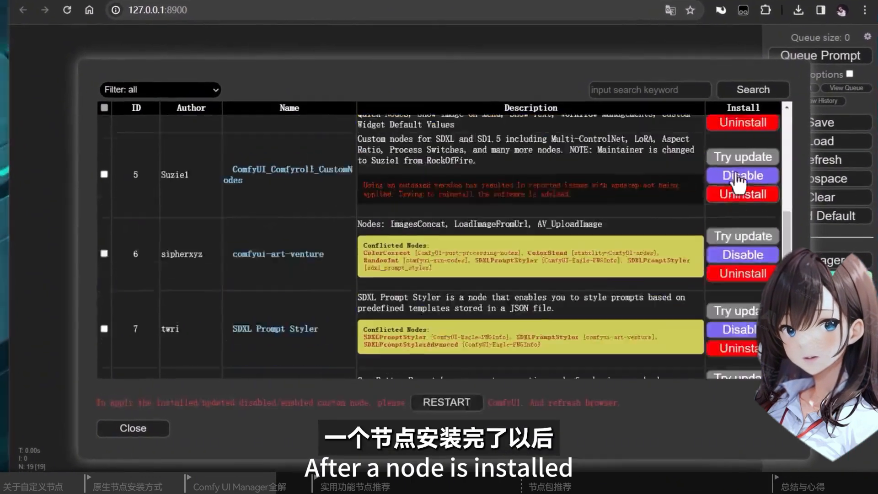
left_click(729, 287)
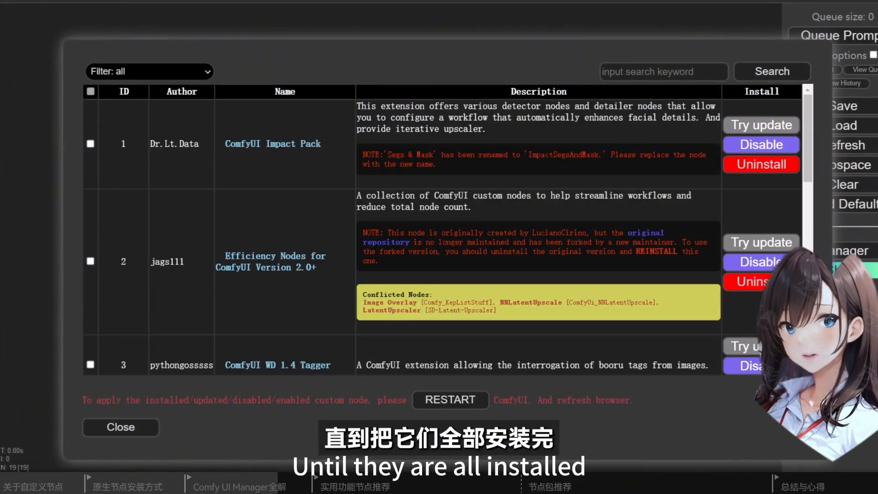
Restart ComfyUI to apply the installed packs and inspect the nodes of the reloaded workflow
left_click_drag(806, 157, 807, 342)
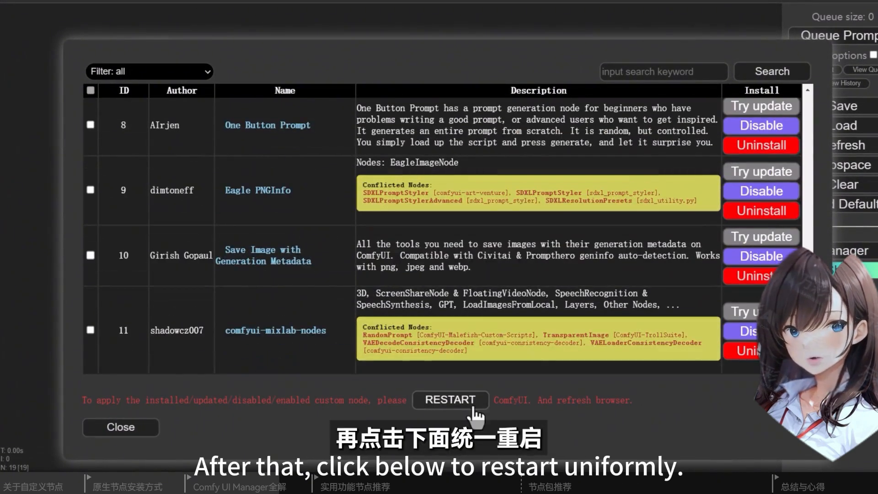
left_click(473, 409)
left_click(502, 70)
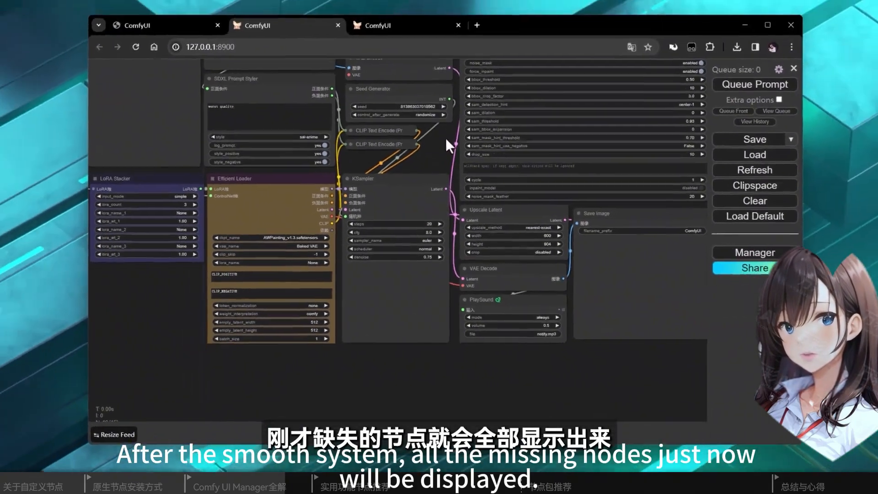
left_click_drag(446, 120, 502, 259)
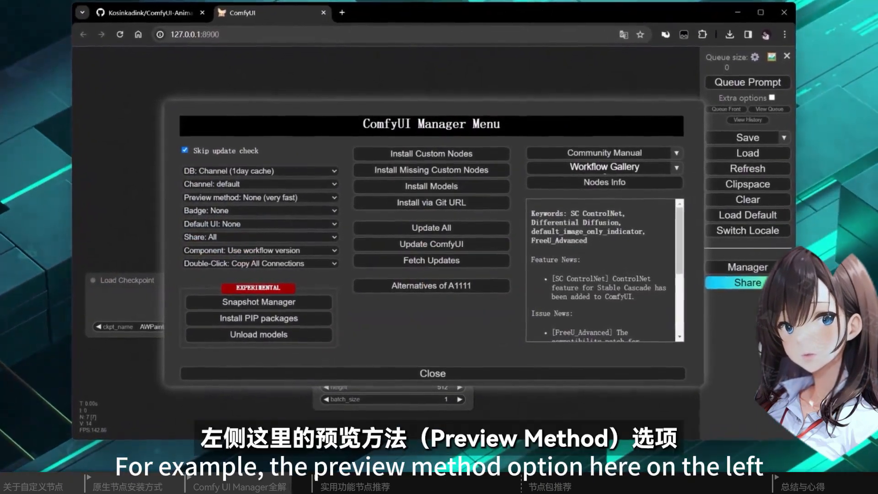
Set ComfyUI Manager's preview method to Auto and the badge to #ID Nickname
left_click(333, 200)
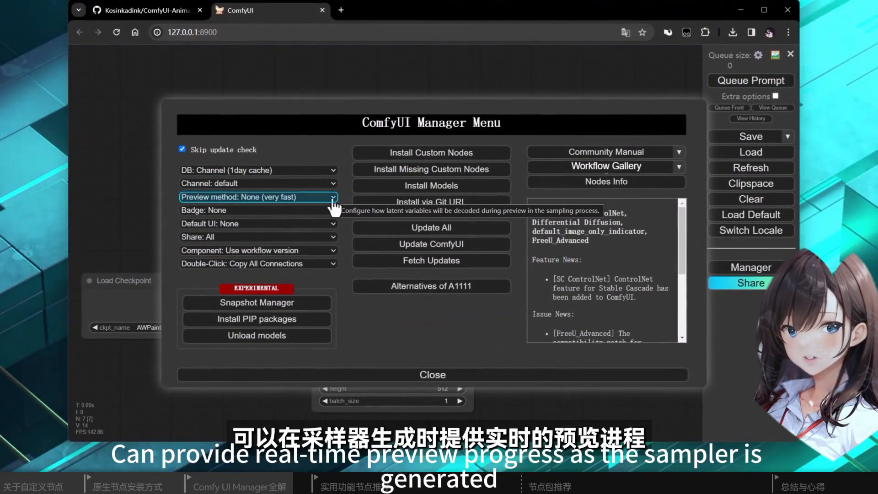
left_click(334, 202)
left_click(292, 210)
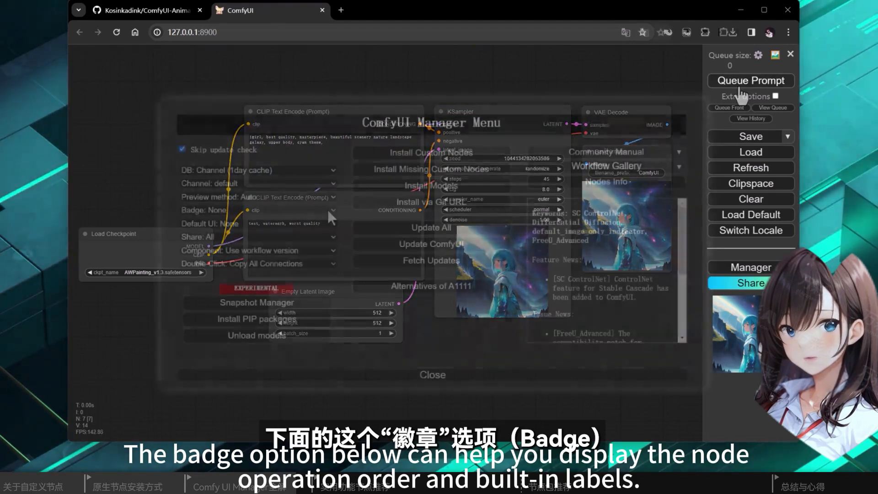
left_click(328, 210)
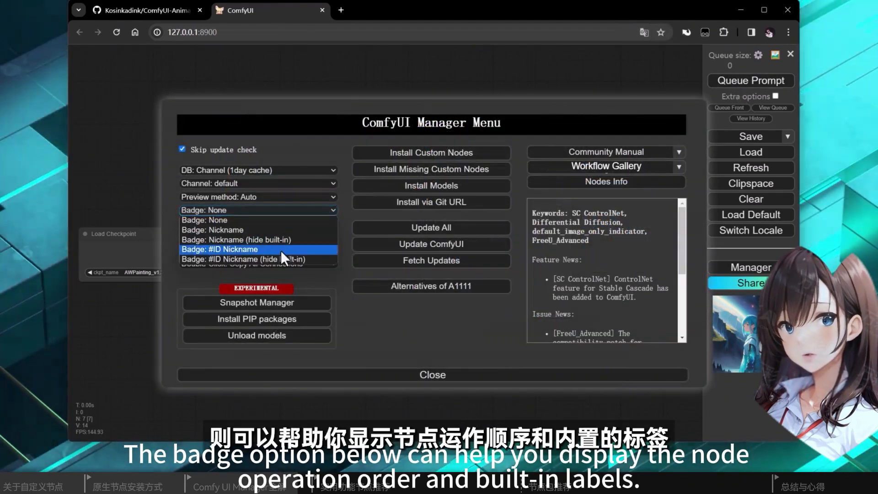
left_click(281, 250)
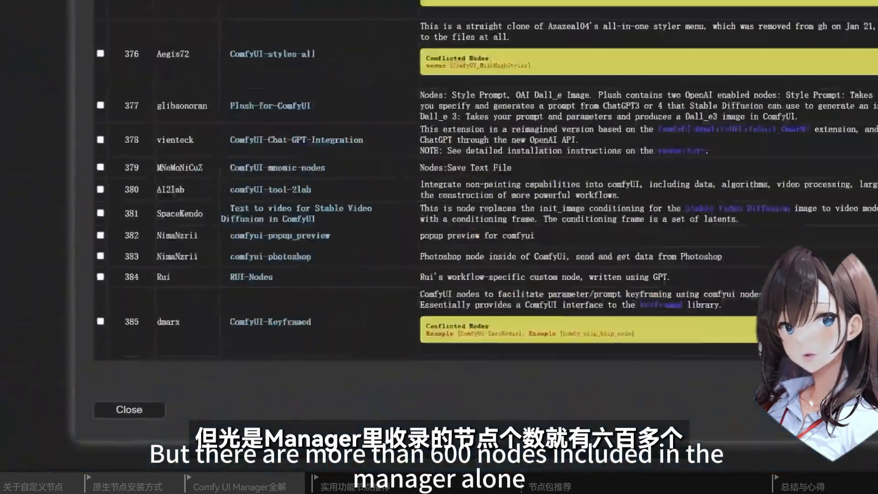
Browse the Manager's custom nodes list and the AIGODLIKE-ComfyUI-Translation repository page on GitHub
scroll(439, 183, "down", 20)
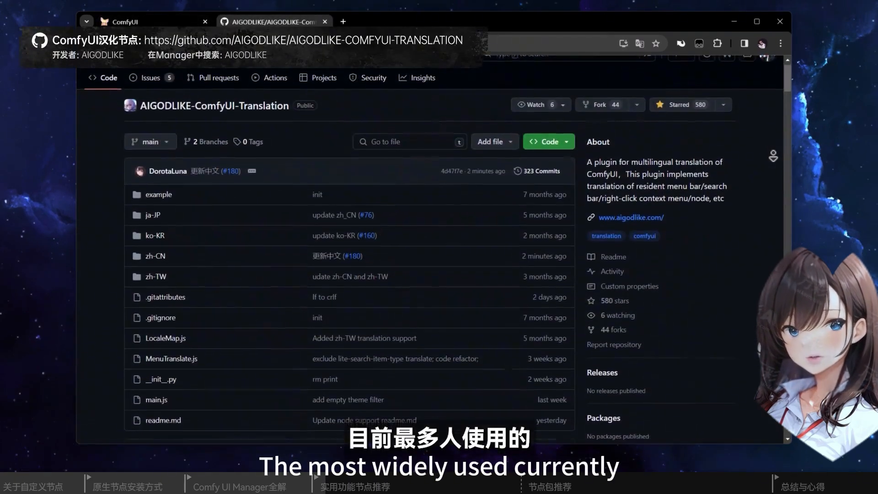
scroll(349, 275, "down", 1)
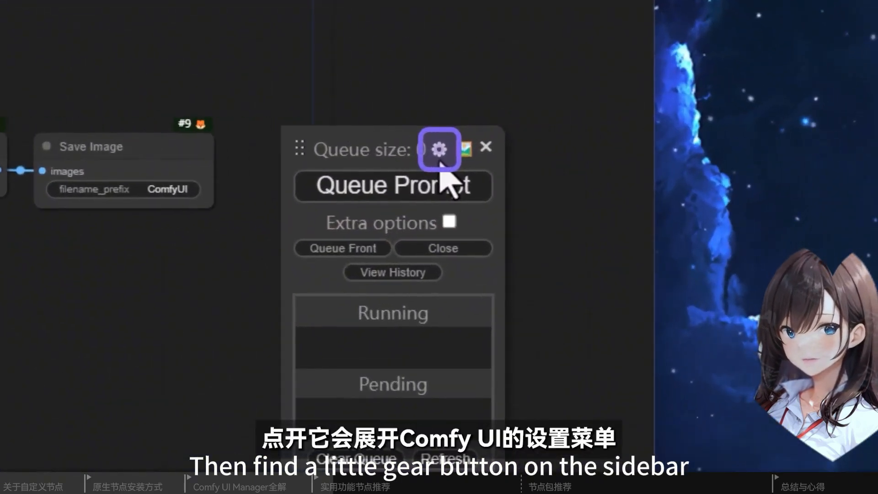
Set AGLTranslation-langualge to Chinese in the ComfyUI settings and switch the interface language back to English
left_click(478, 148)
scroll(577, 160, "down", 15)
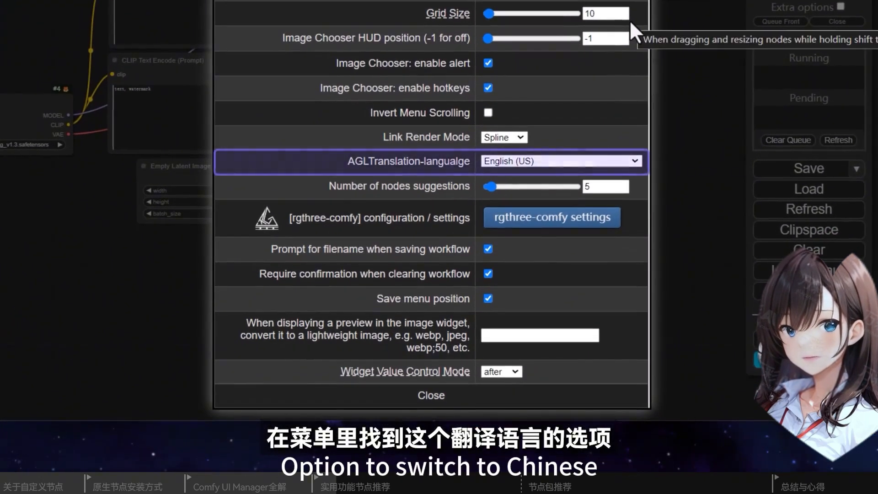
left_click(590, 160)
left_click(564, 174)
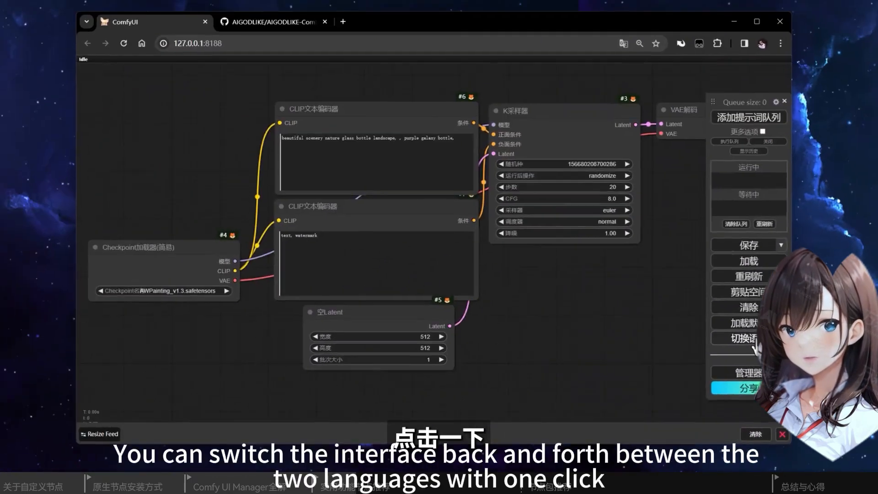
left_click(499, 244)
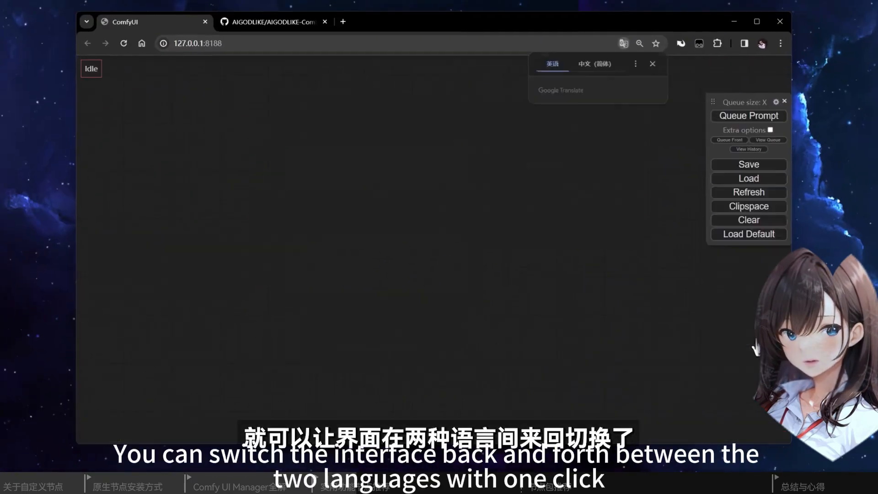
scroll(462, 306, "up", 5)
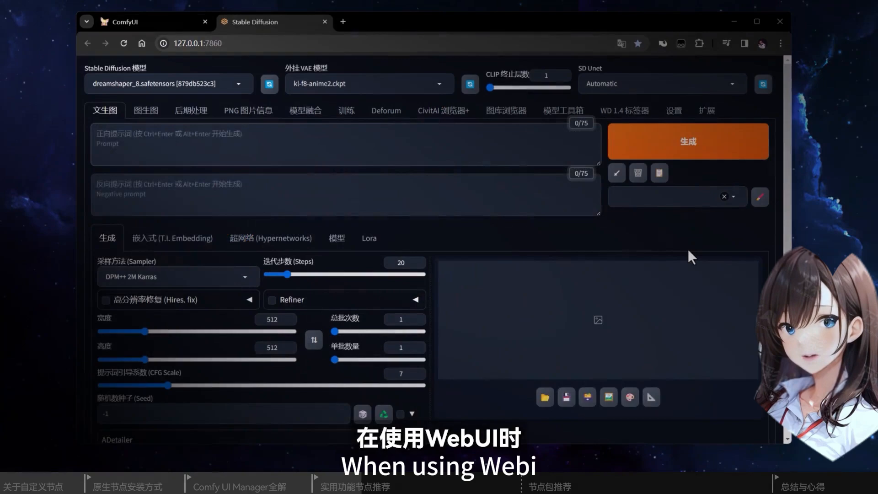
In the Stable Diffusion Web UI, enter the prompt "1girl, masterpiece, best quality" using the tag autocomplete suggestions
type("1girl, master")
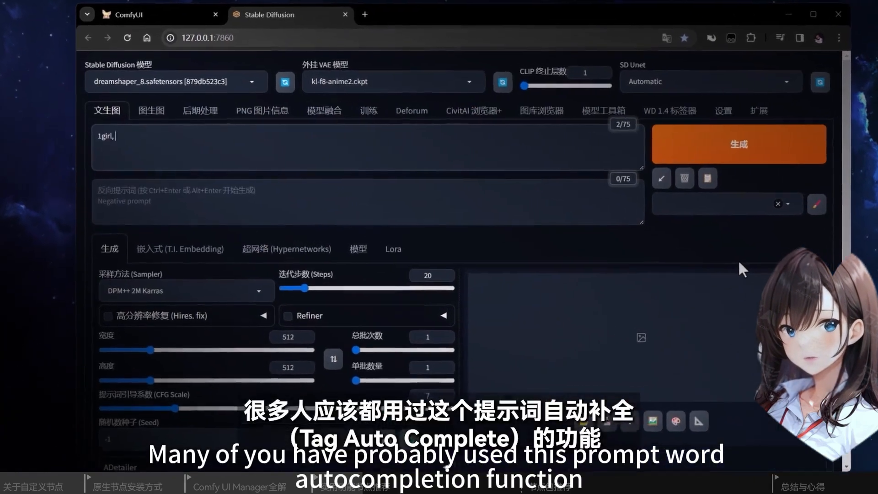
key("Tab")
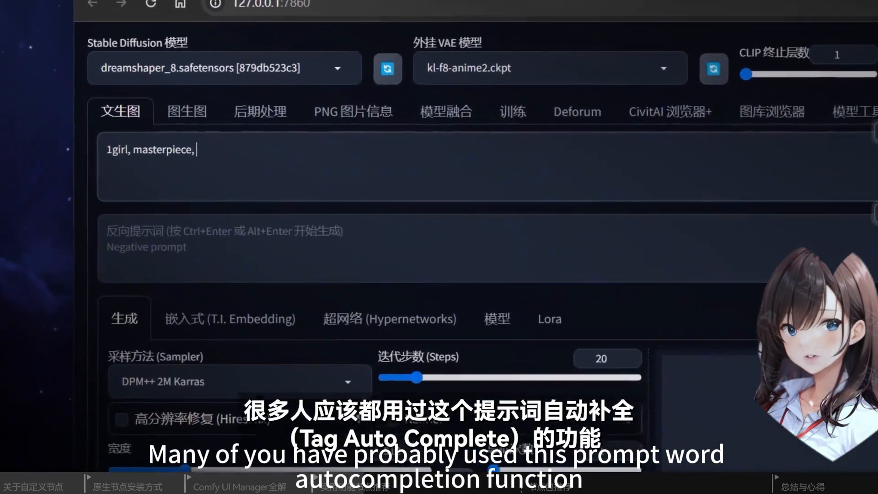
type("best")
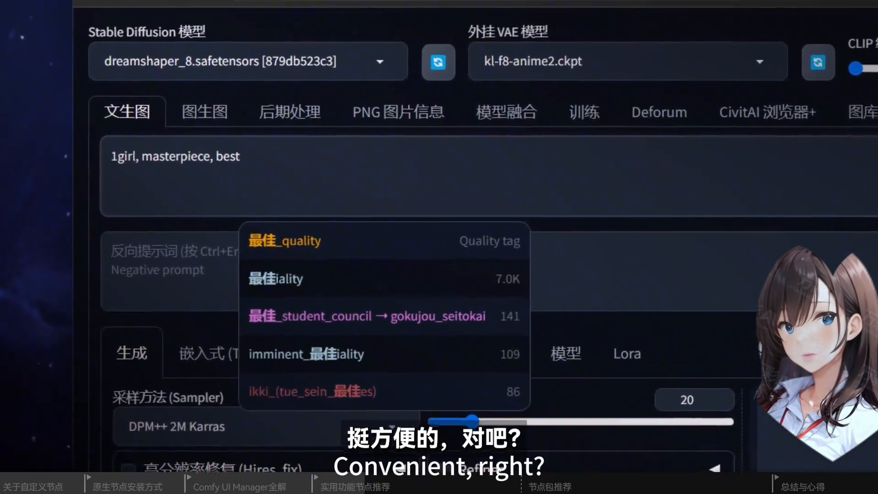
key("Tab")
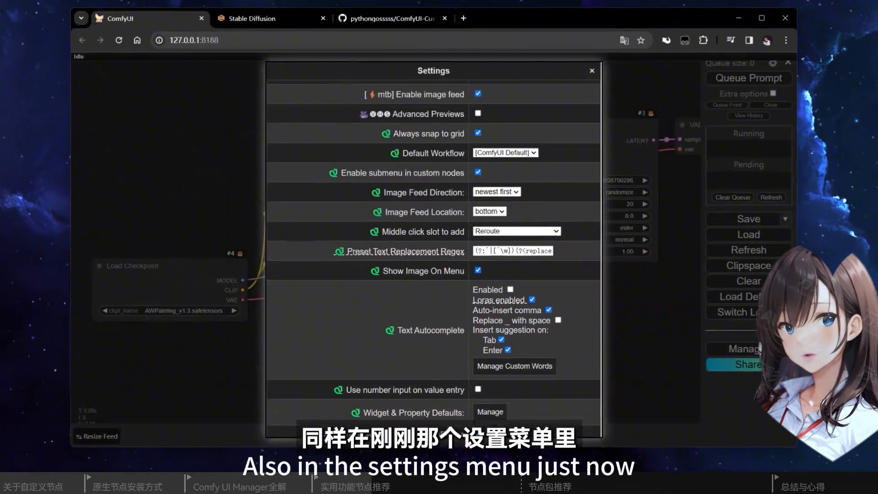
Enable Text Autocomplete in ComfyUI's settings and open its custom autocomplete words list
scroll(433, 256, "down", 5)
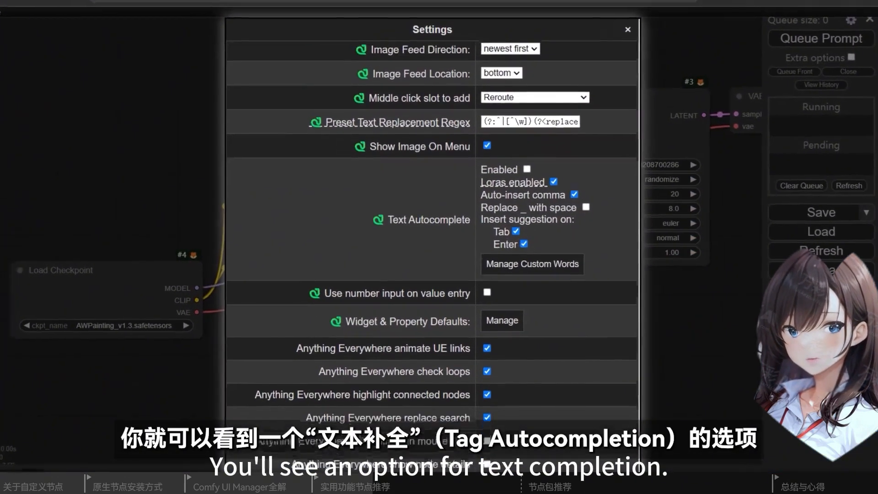
scroll(540, 144, "down", 1)
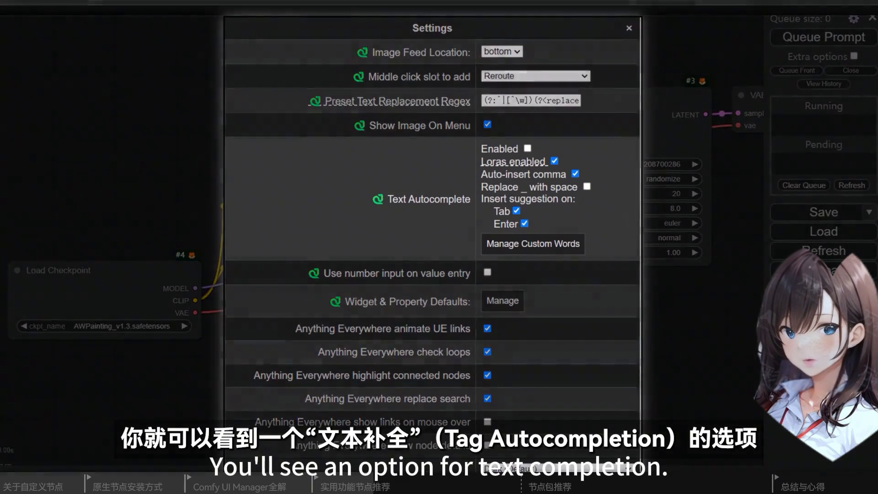
left_click(525, 149)
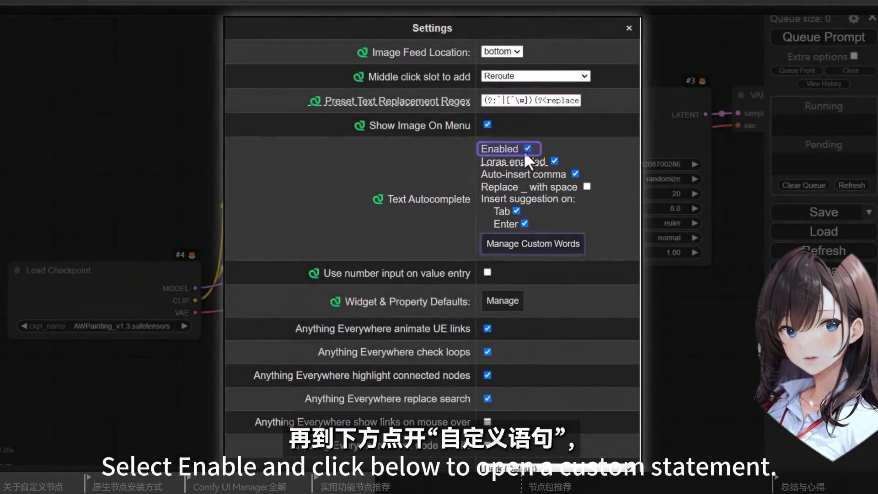
left_click(541, 243)
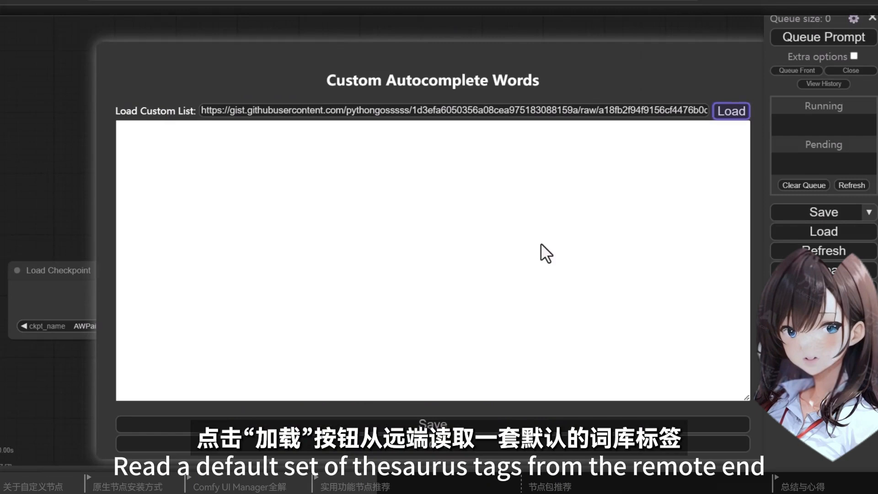
Load the default autocomplete word list and complete "1boy, outdoors, spring_(season)," in the upper CLIP Text Encode prompt using its suggestions
left_click(733, 111)
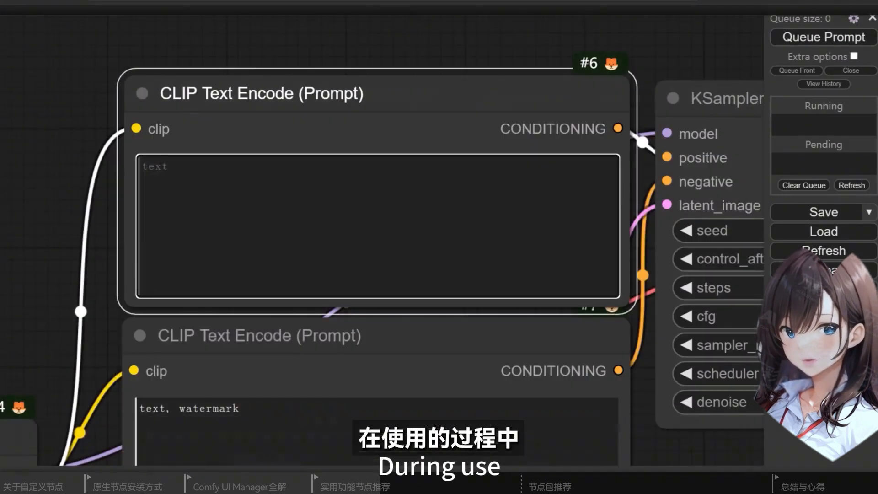
type("1")
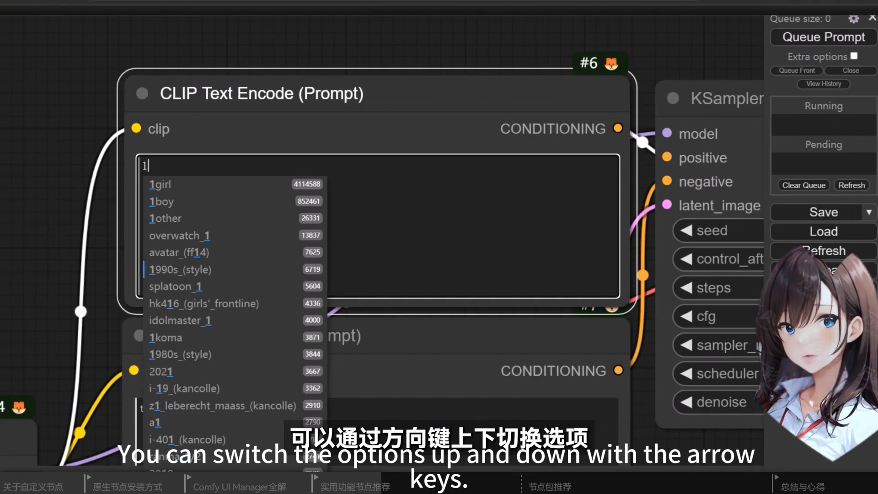
key("Return")
type("outd")
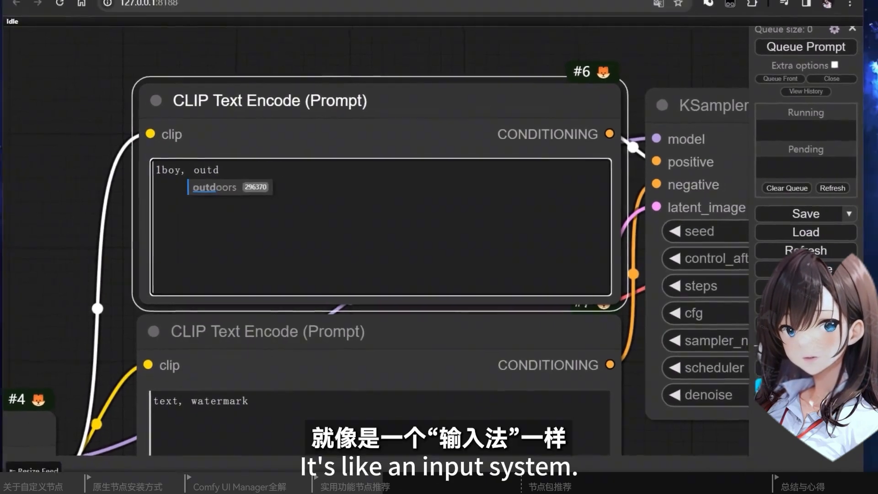
key("Return")
type("spring")
key("Down")
key("Down")
key("Return")
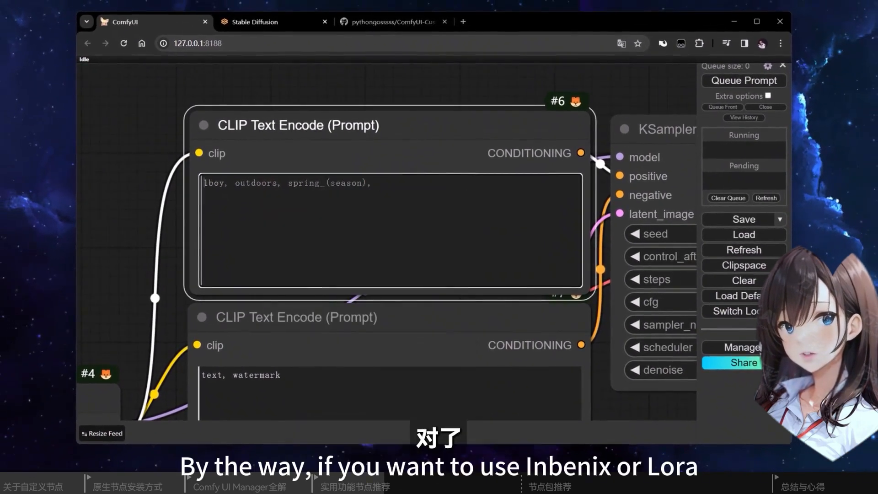
Enter "embedding:EasyNegative, embedding:ng_deepnegative_v1_75t," in the upper CLIP Text Encode prompt and complete a LoRA tag on the following line
type("embe")
type("dding:EasyNegative,deepnegative_v1_75t,")
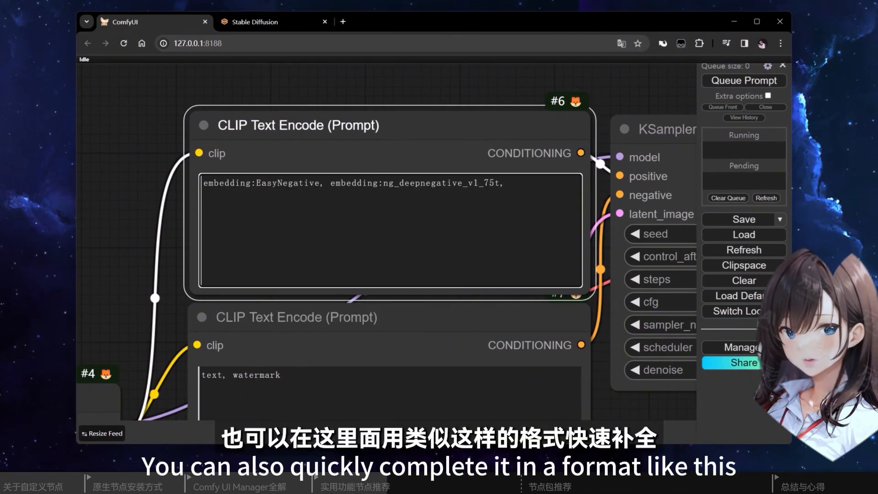
key("Return")
type("<lora")
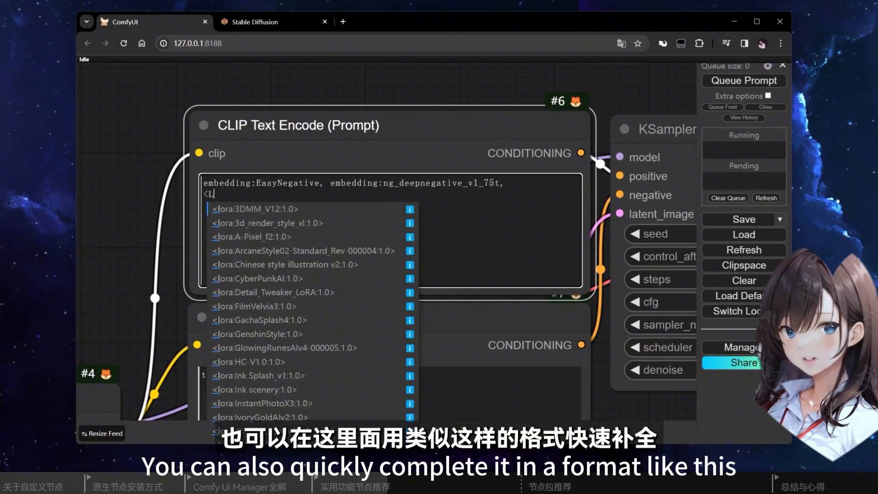
key("Down")
key("Down")
key("Return")
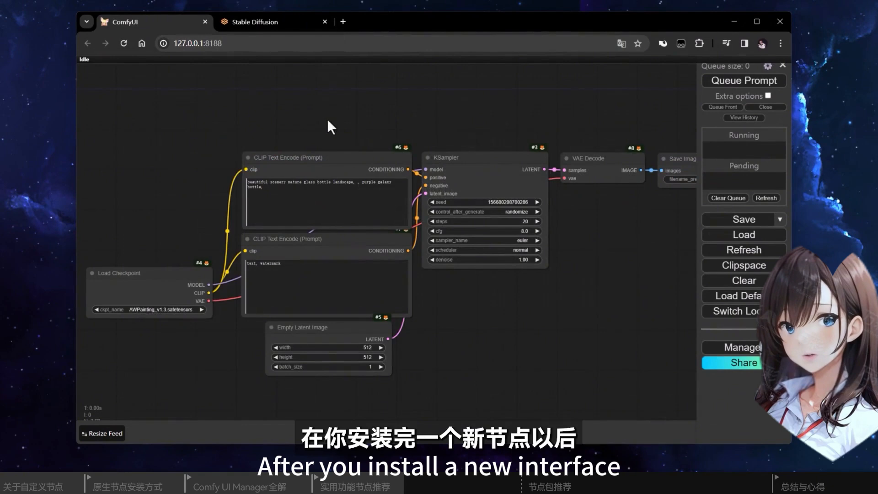
Search the node list for "Transla" and add a Google Translate CLIP Text Encode Node above the existing prompt nodes
scroll(318, 114, "up", 6)
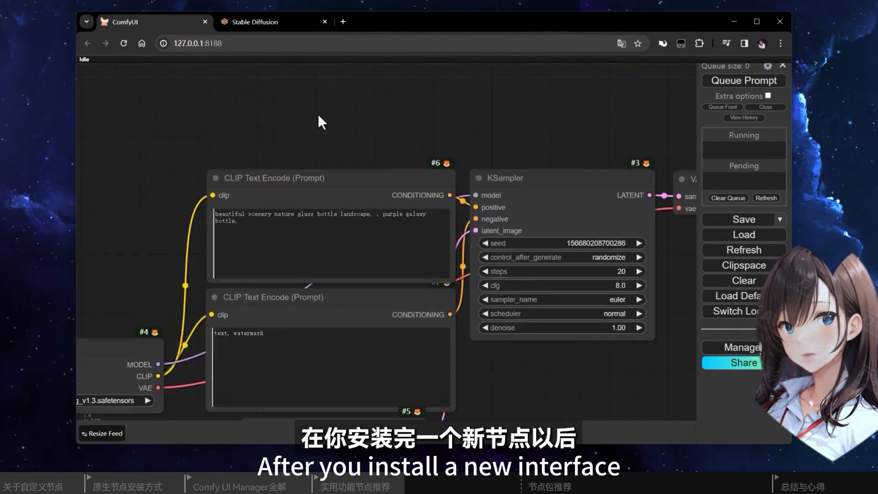
left_click_drag(317, 114, 383, 234)
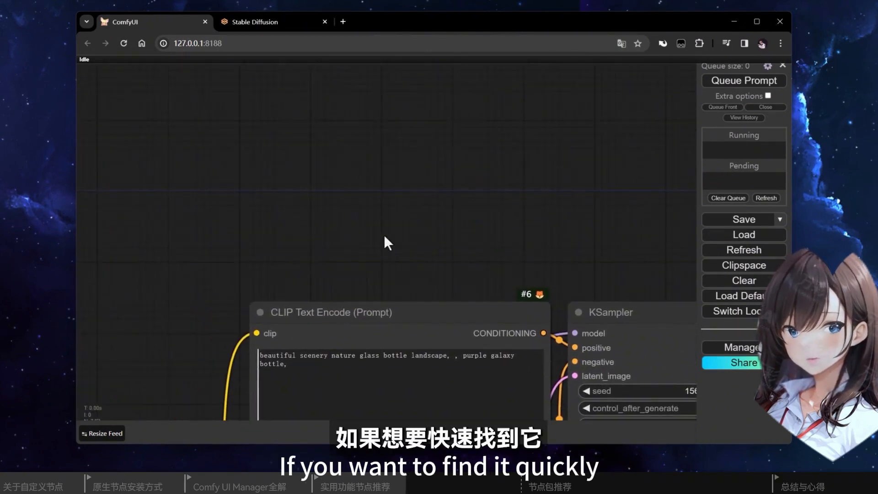
double_click(244, 118)
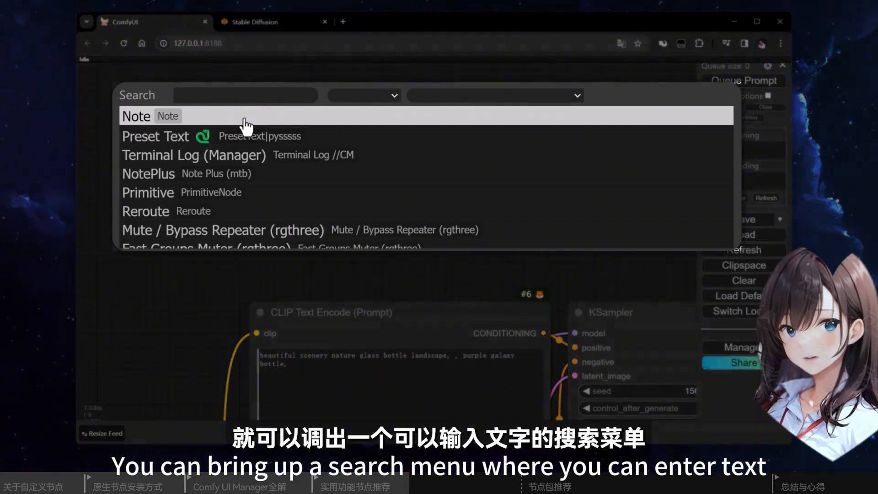
type("Trans")
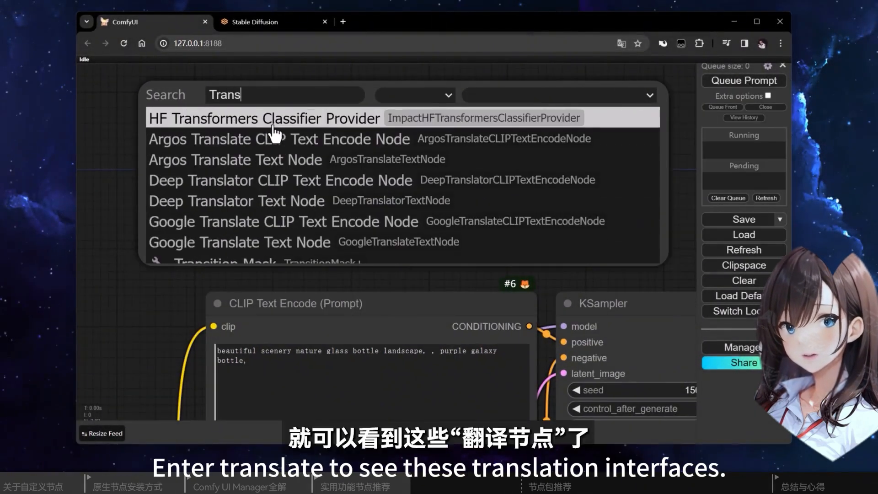
type("la")
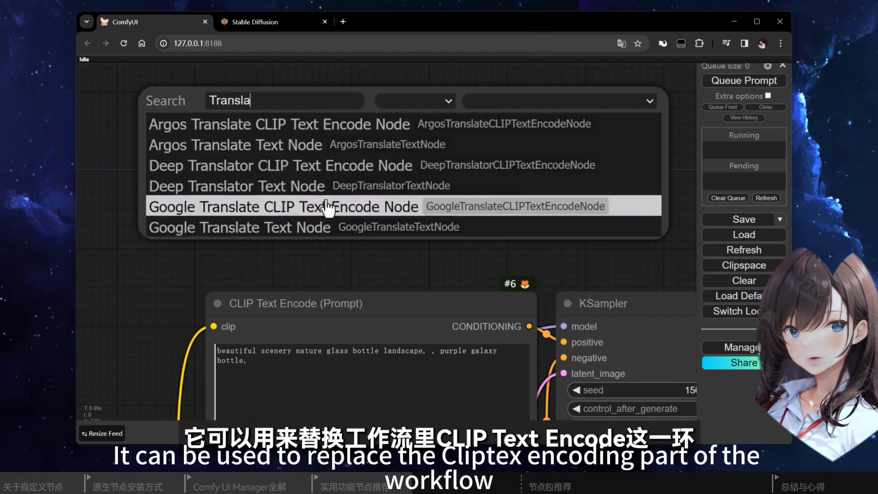
left_click(332, 209)
scroll(504, 150, "down", 5)
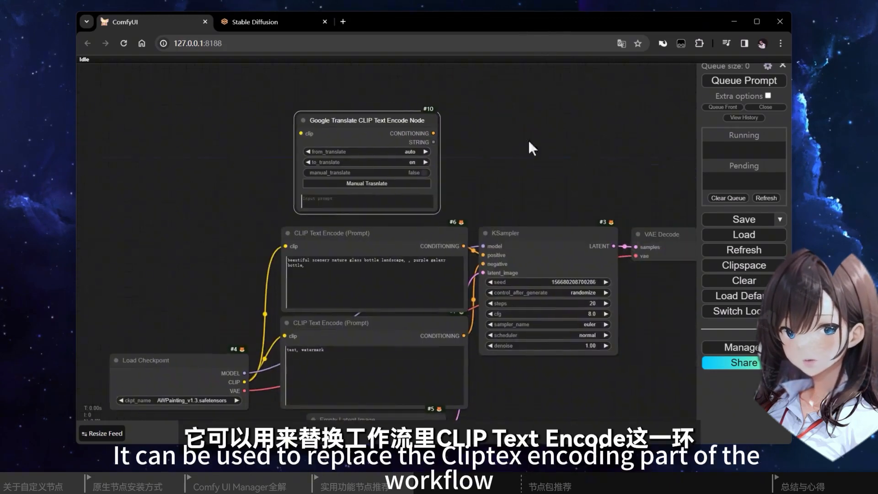
Wire the Google Translate node in place of the positive prompt encoder and enter the prompt "一个在森林里漫步的女孩，夕阳西下"
left_click_drag(265, 246, 281, 133)
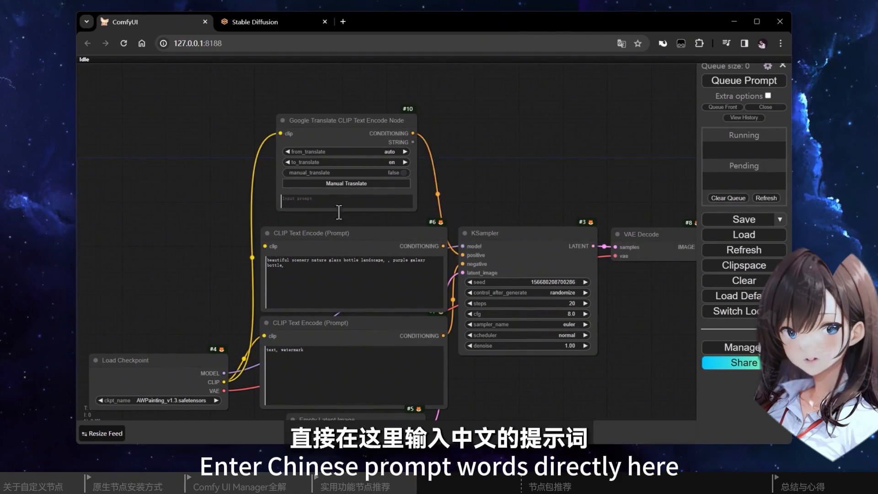
scroll(339, 208, "up", 5)
left_click(347, 198)
type("一个在senlinli manbu")
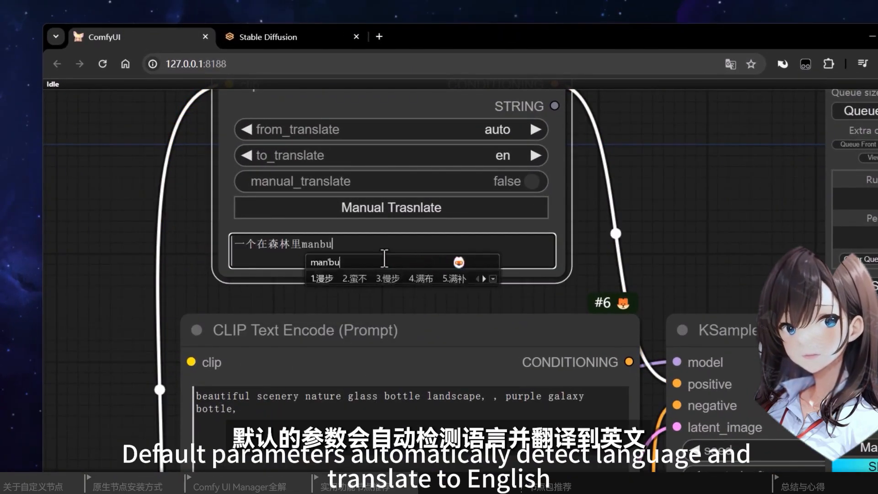
type(" denvhai,xiyangxixia")
key("space")
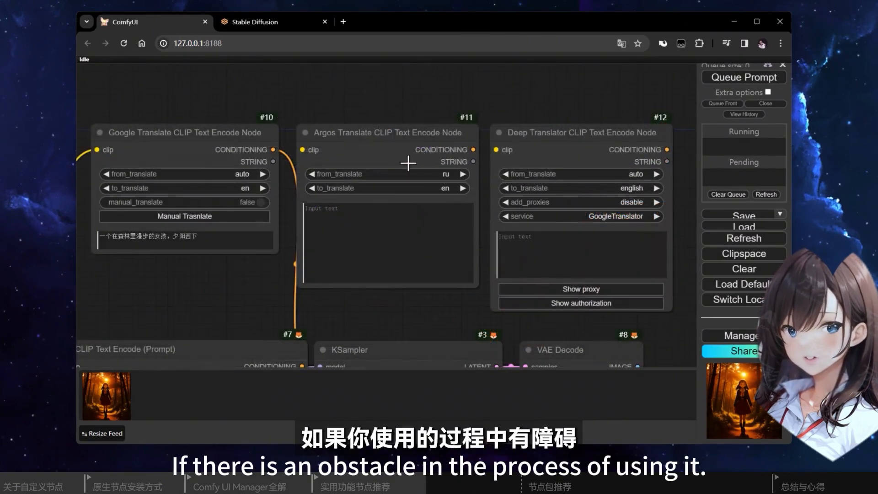
Copy the sample image's generation data, and interrogate the colourful portrait for tags in the Stable Diffusion Web UI
left_click(408, 162)
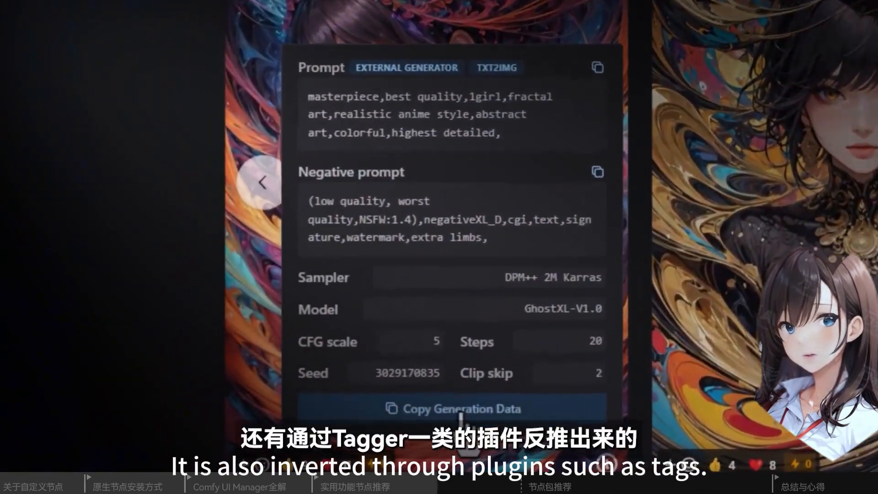
left_click(461, 412)
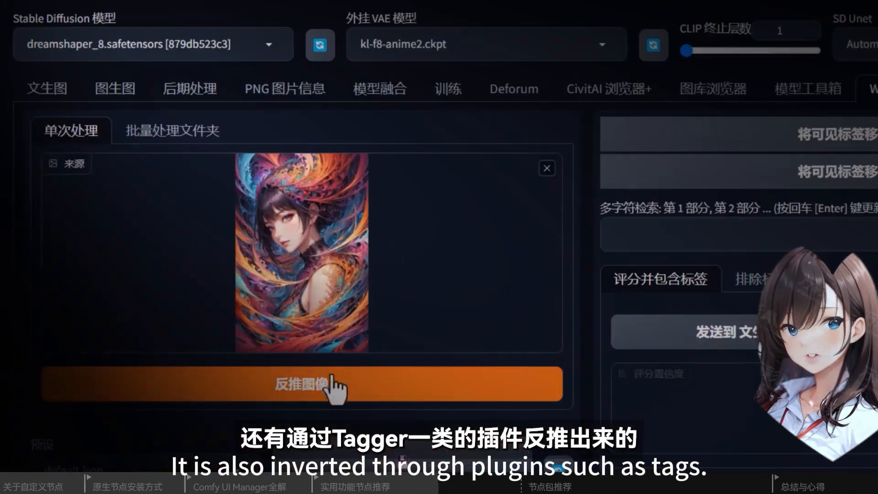
left_click(334, 387)
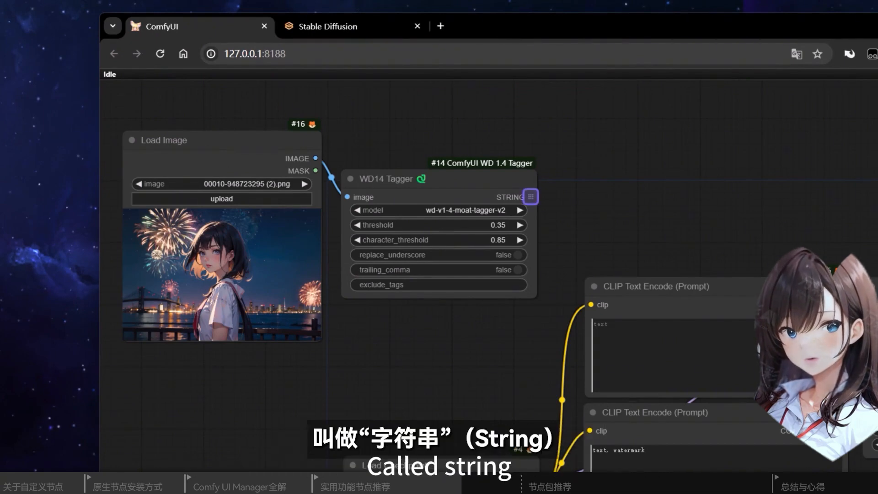
Try to connect the WD14 Tagger's STRING output directly to the KSampler's positive input
left_click_drag(868, 267, 674, 242)
scroll(584, 169, "up", 1)
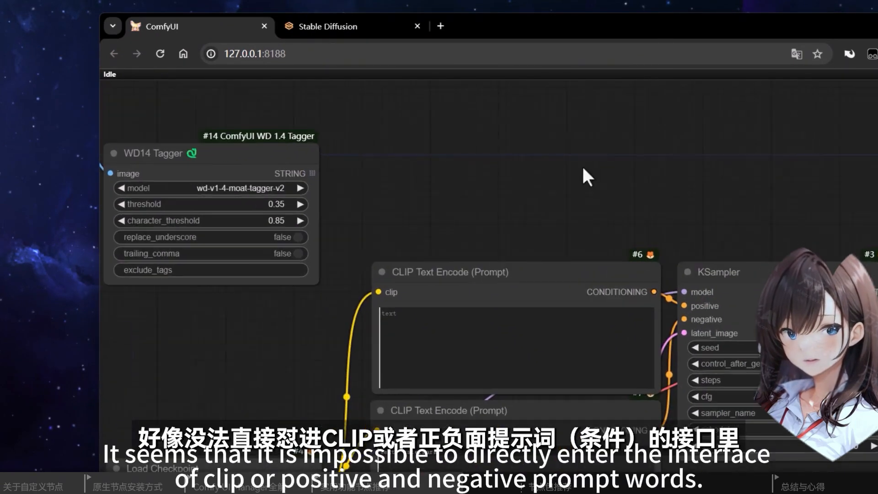
left_click_drag(312, 173, 685, 305)
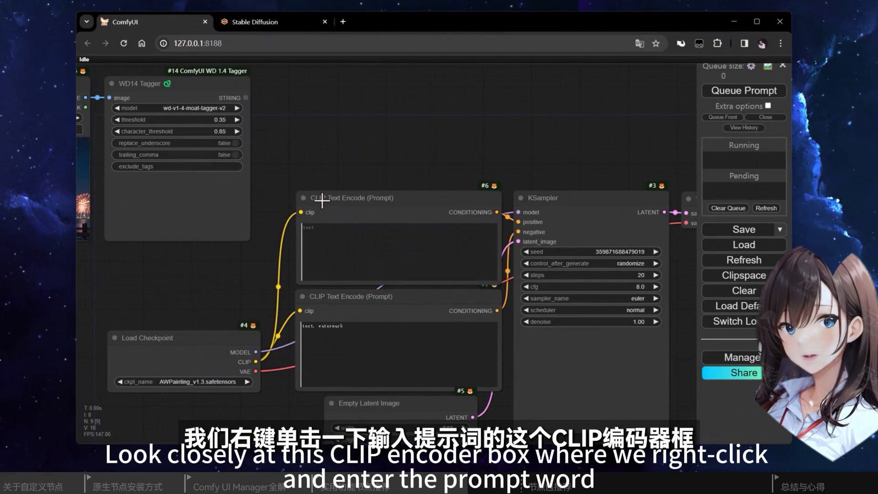
Convert the upper CLIP Text Encode node's text to an input and connect the WD14 Tagger's STRING output to it
right_click(322, 200)
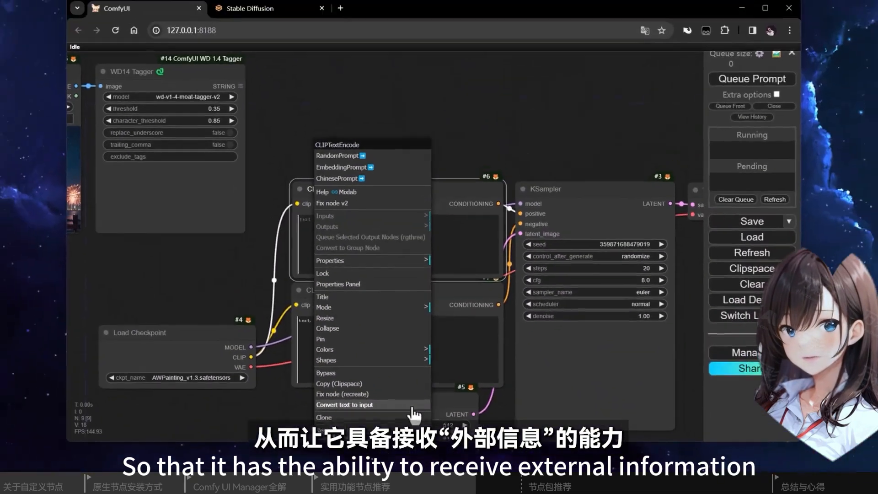
left_click(412, 406)
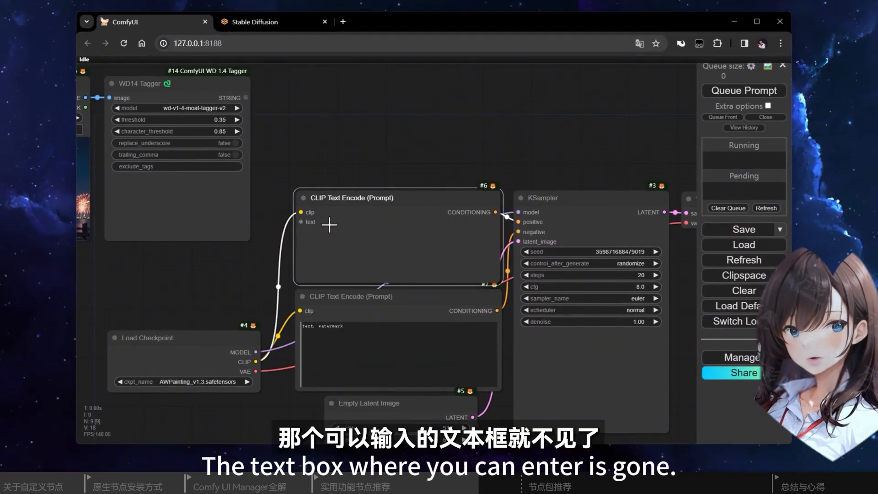
left_click_drag(311, 222, 249, 110)
left_click_drag(297, 224, 298, 224)
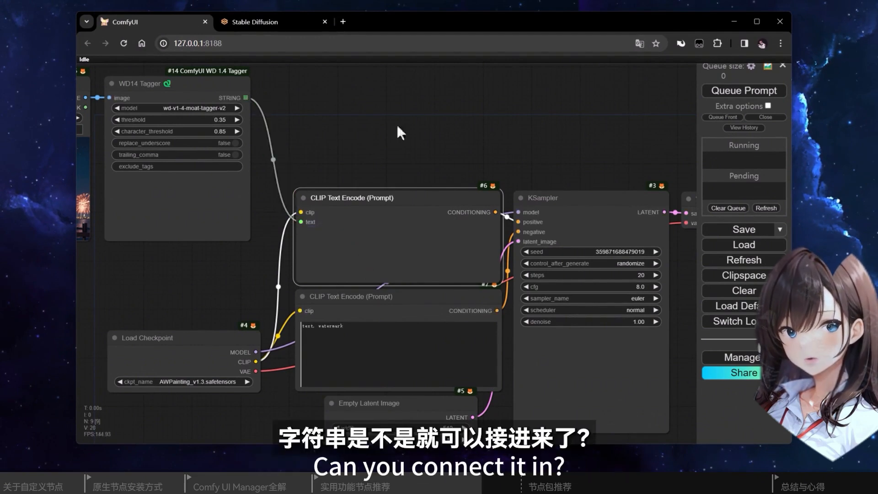
left_click(431, 106)
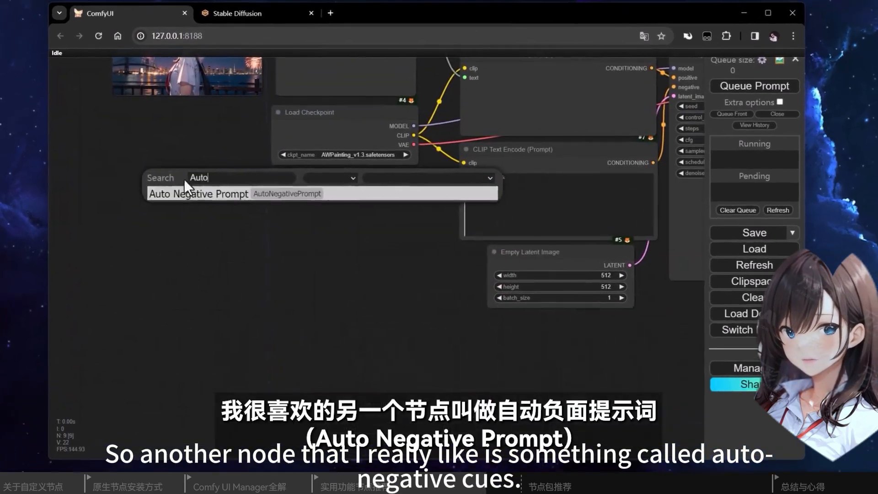
Add an Auto Negative Prompt node with enhancenegative 1 and feed it into the lower CLIP Text Encode node's text, converted to an input
left_click(188, 190)
left_click_drag(204, 170, 275, 183)
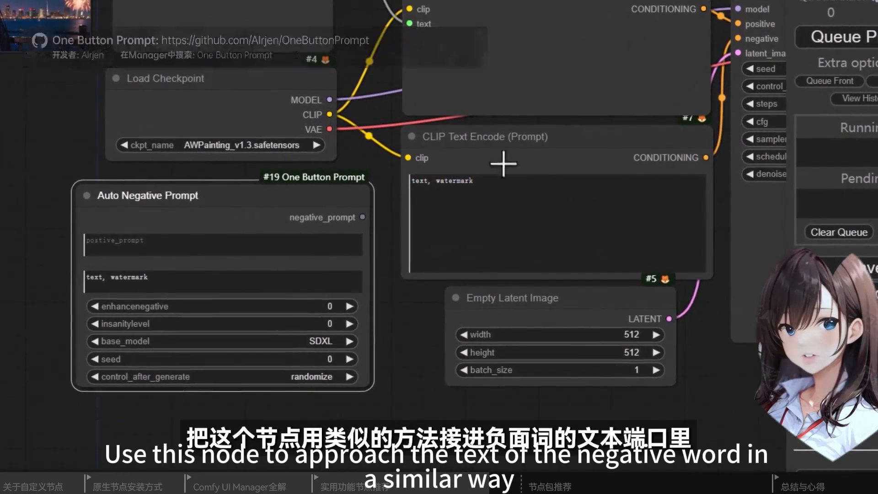
right_click(588, 140)
left_click(623, 491)
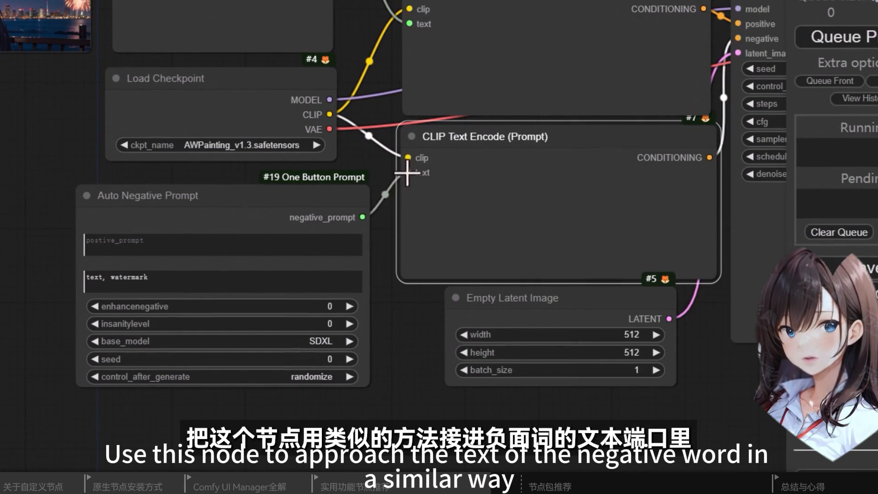
left_click(349, 306)
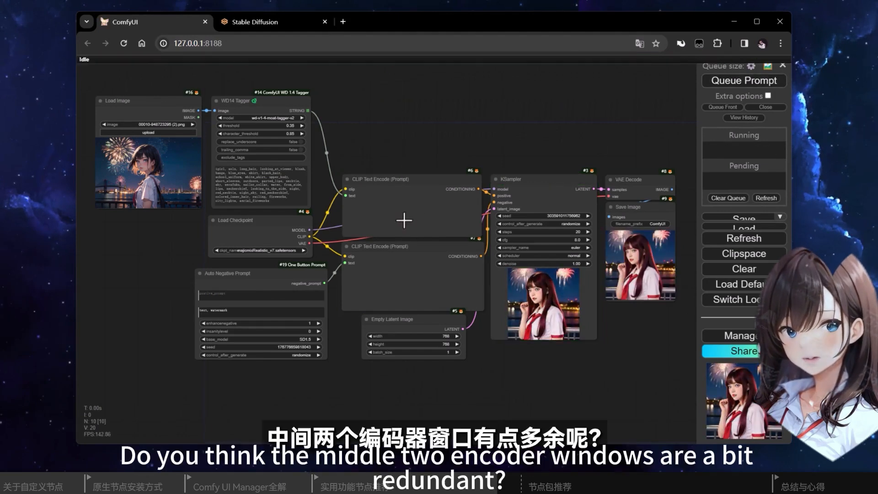
Collapse both CLIP Text Encode nodes
scroll(403, 221, "up", 7)
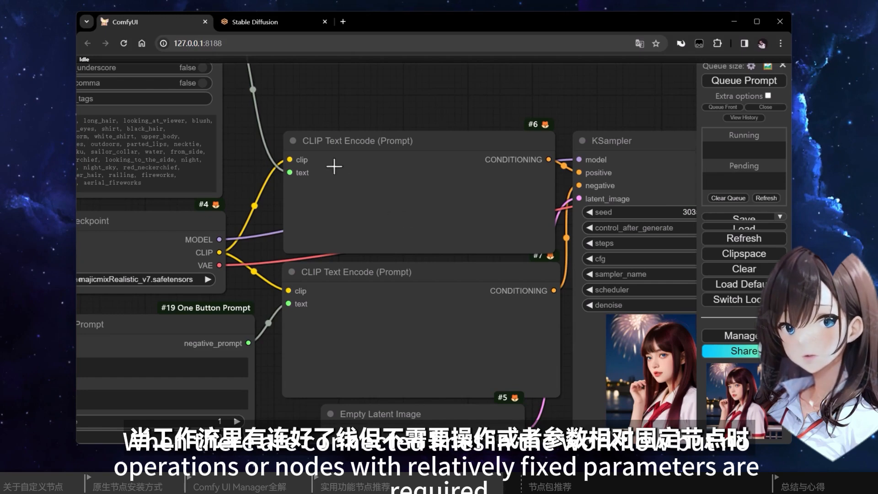
left_click(293, 140)
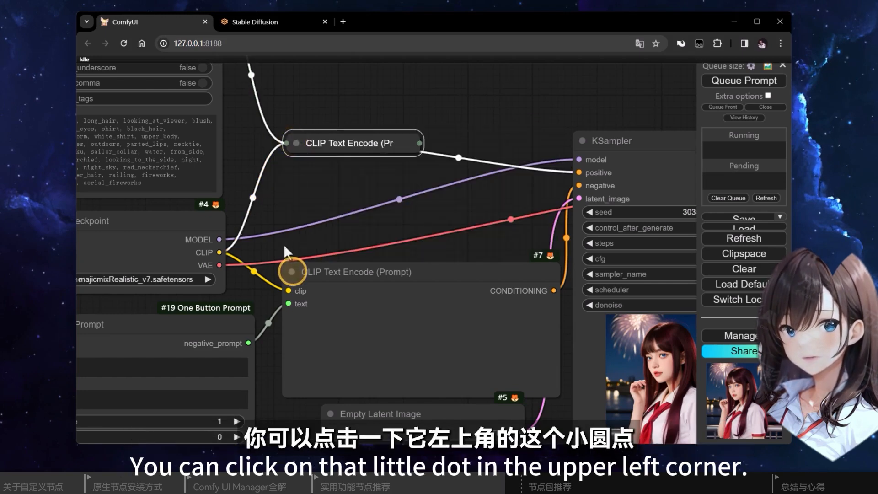
left_click(290, 271)
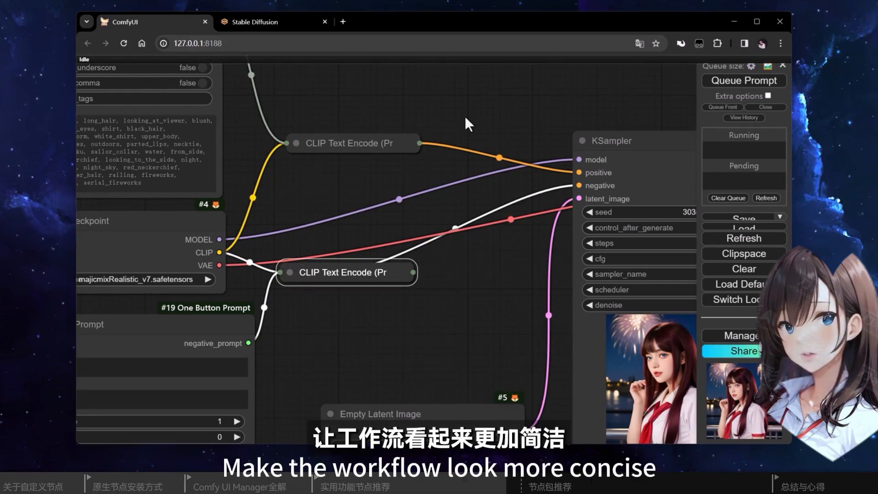
Move the two collapsed CLIP Text Encode nodes, the Empty Latent Image node and the KSampler closer together
scroll(466, 114, "down", 5)
left_click_drag(396, 190, 384, 180)
left_click_drag(389, 297, 371, 204)
left_click_drag(419, 393, 374, 226)
left_click_drag(600, 212, 545, 182)
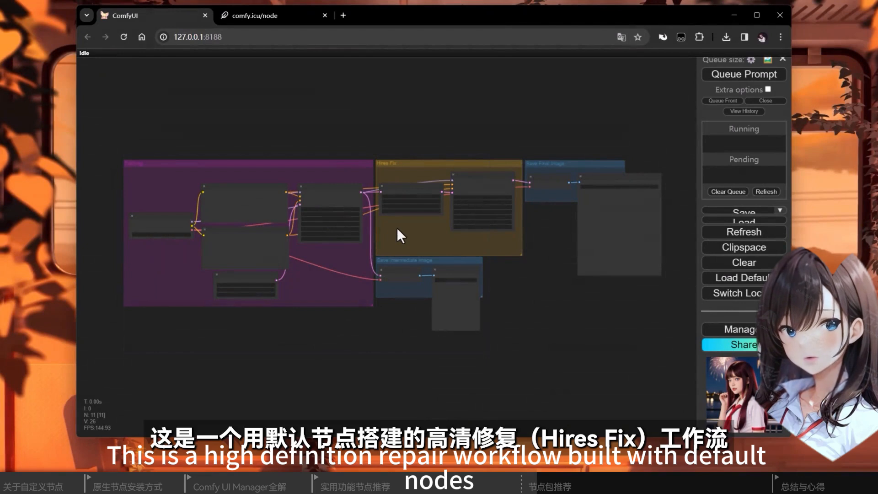
Move both KSampler nodes of the Hires Fix workflow upward so they stick out above their group boxes
scroll(397, 227, "up", 7)
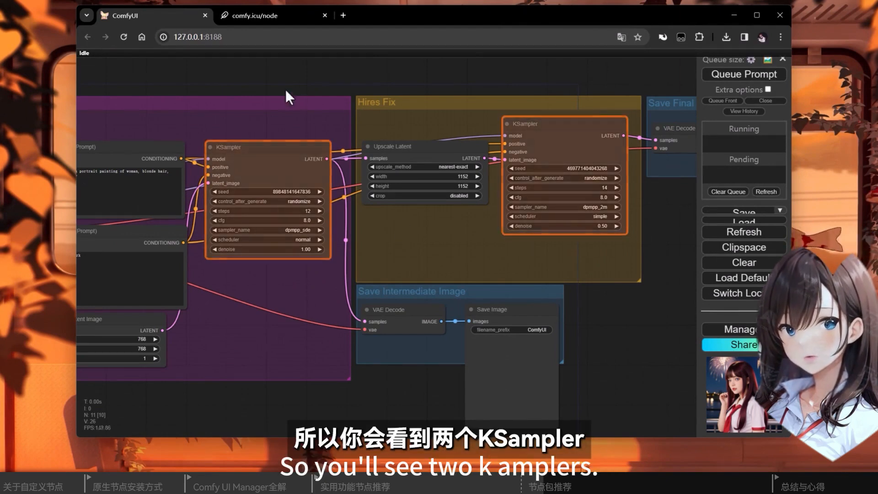
left_click_drag(302, 91, 441, 131)
left_click_drag(666, 163, 668, 98)
left_click_drag(371, 186, 374, 113)
scroll(209, 111, "down", 2)
Search the node list for "Ksamp" and add a KSampler after the Upscale Latent By node
left_click_drag(210, 111, 257, 114)
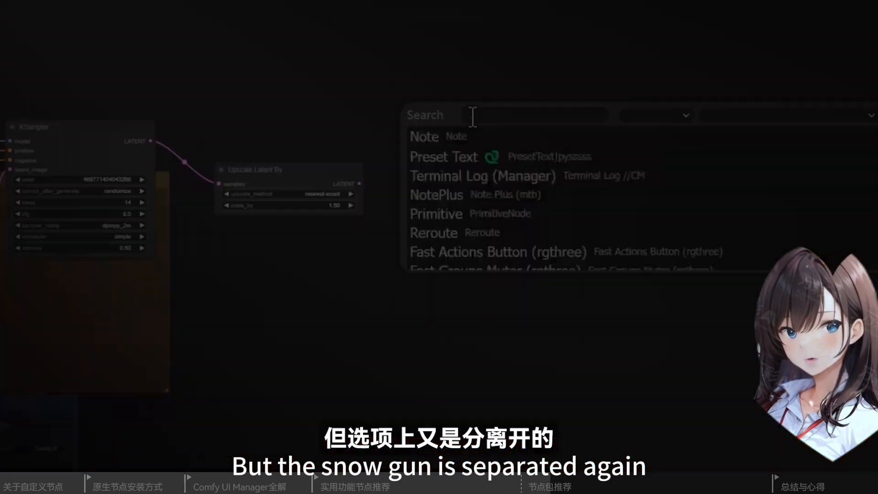
type("Ksamp")
key("Return")
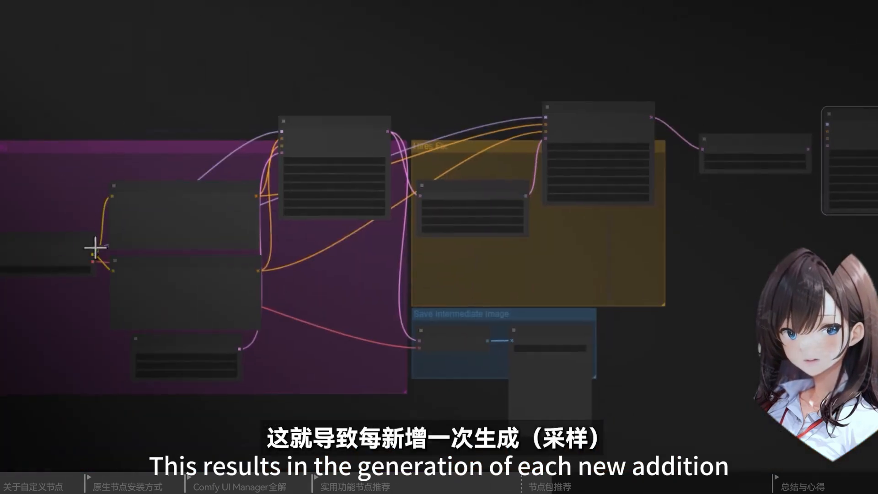
Connect the positive CLIP Text Encode node's conditioning output to the newly added KSampler
left_click_drag(257, 196, 792, 139)
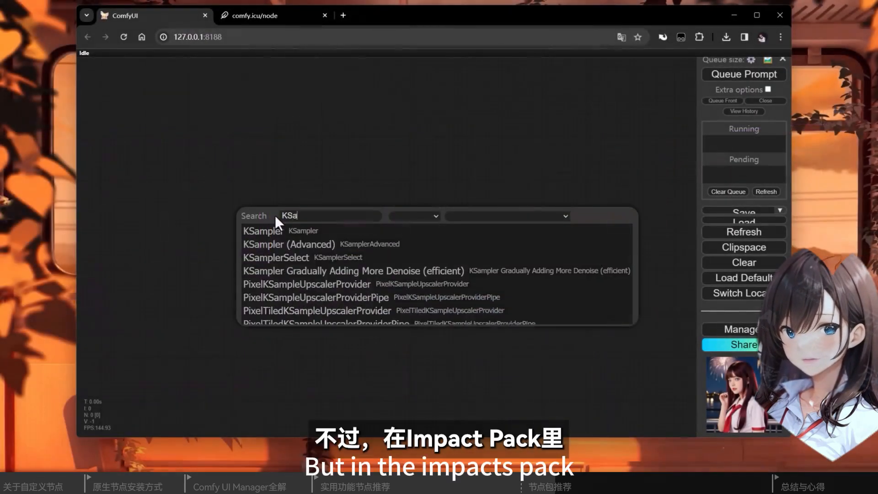
Search the node list for "KSampler (pipe)" and add that Impact Pack sampler
type("mpler (pipe")
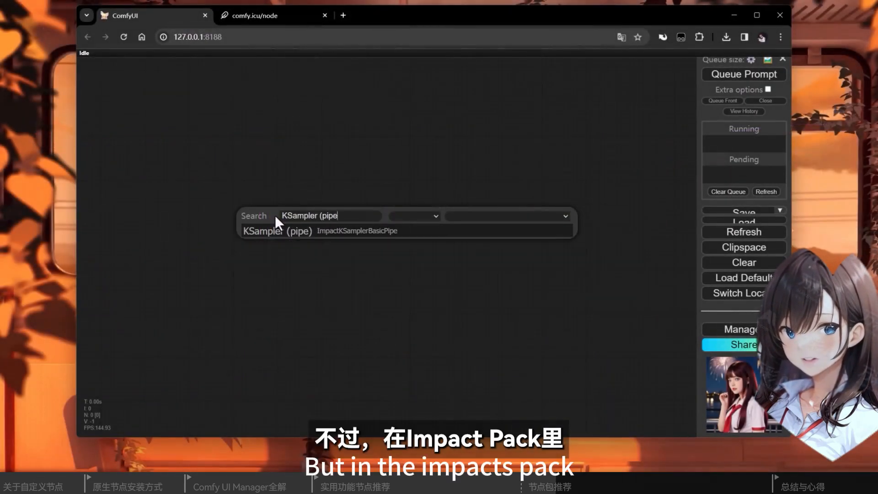
type(")")
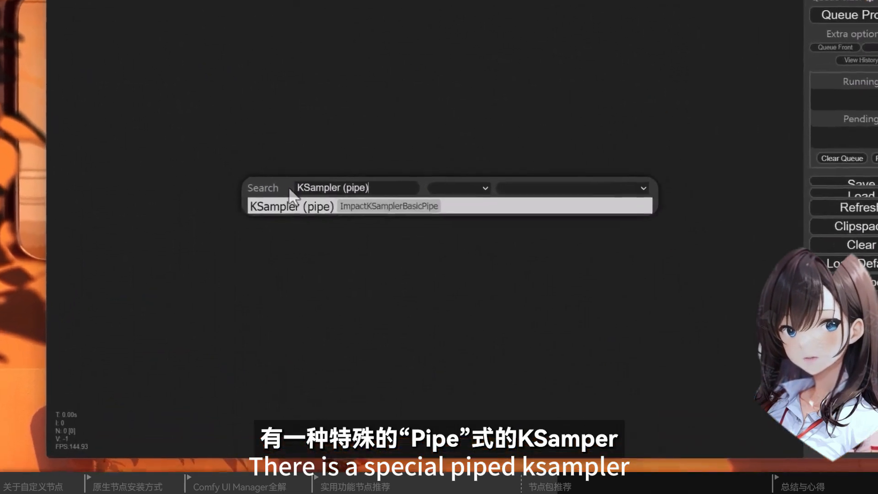
key("Return")
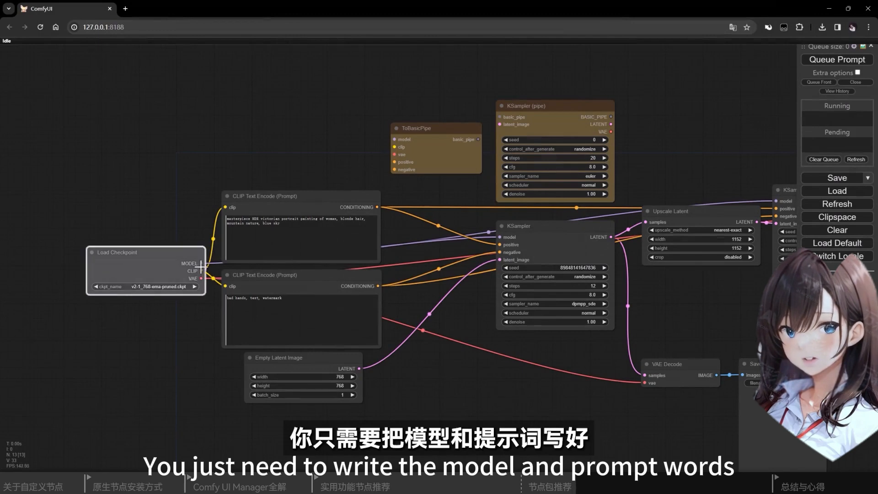
Connect the Load Checkpoint outputs and both prompt conditionings to ToBasicPipe, and link its basic_pipe output to the first KSampler (pipe)
left_click_drag(202, 263, 395, 147)
left_click_drag(201, 278, 395, 155)
left_click_drag(378, 208, 395, 162)
left_click_drag(378, 286, 395, 170)
left_click_drag(485, 161, 427, 152)
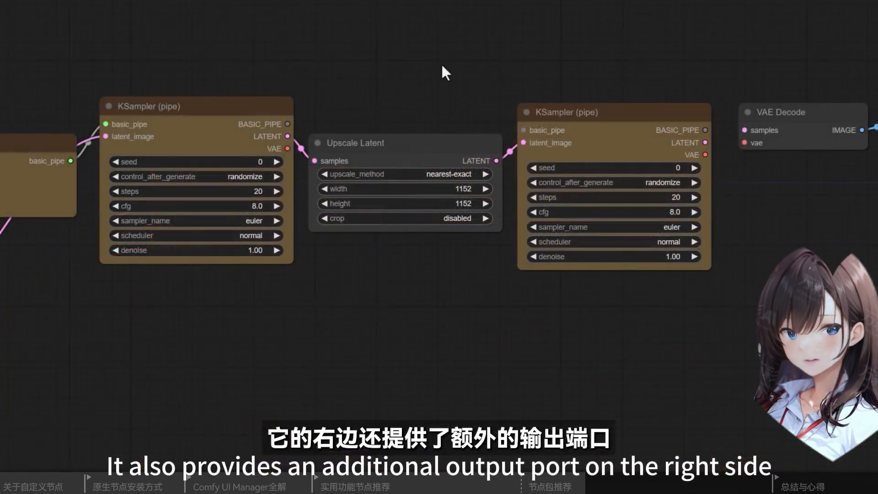
Connect the first KSampler (pipe)'s BASIC_PIPE output to the second sampler, and the second sampler's VAE output to VAE Decode
left_click_drag(287, 124, 288, 124)
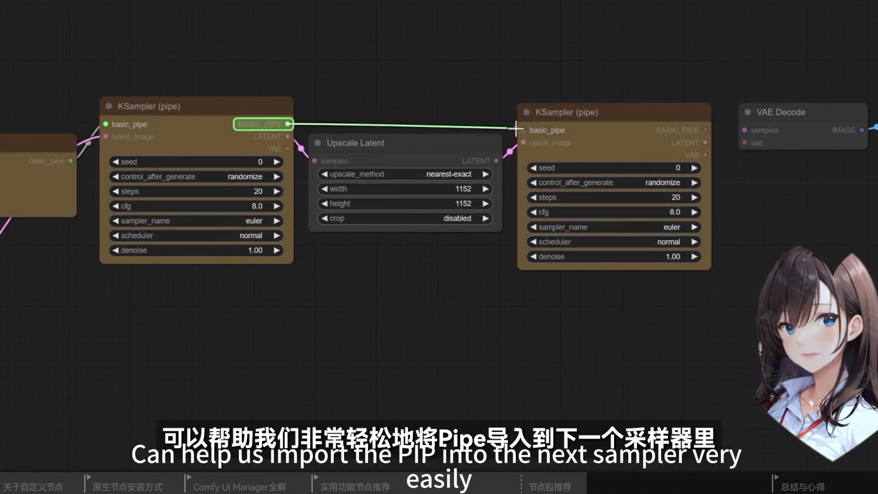
left_click_drag(516, 129, 518, 130)
left_click_drag(819, 82, 446, 96)
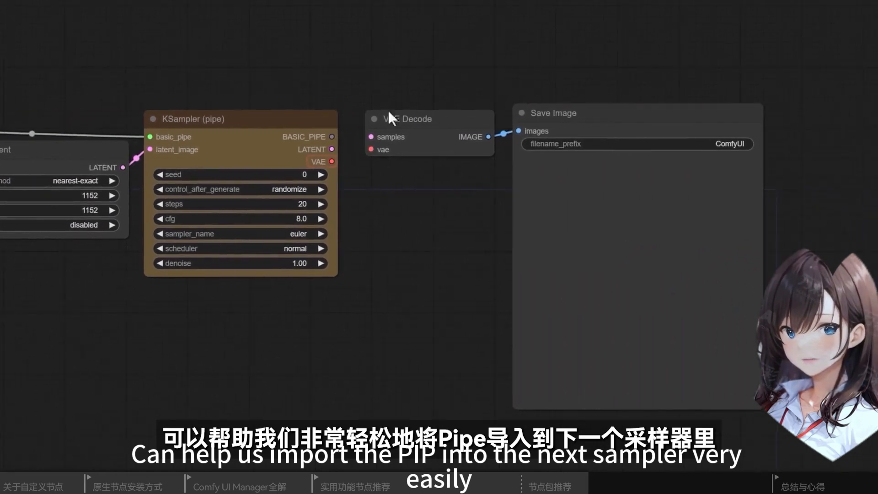
left_click_drag(332, 162, 371, 150)
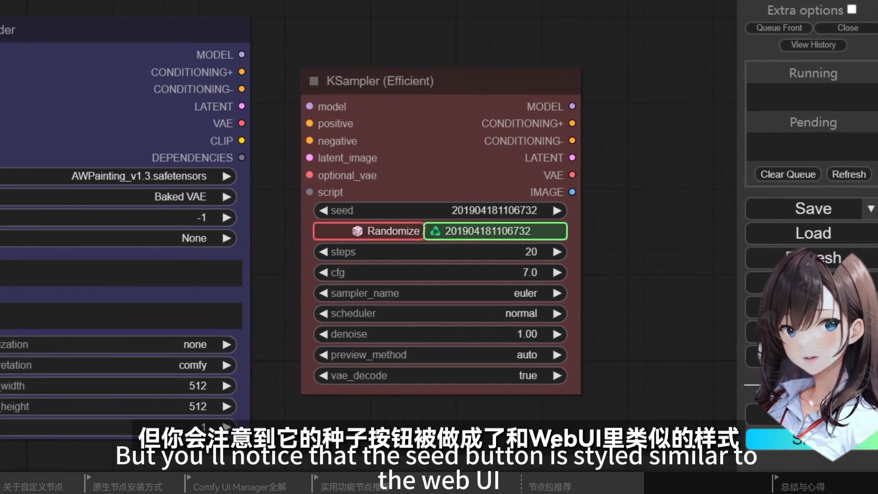
Randomize the seed in KSampler (Efficient) and switch the Efficient Loader's lora_name to another LoRA
left_click(407, 230)
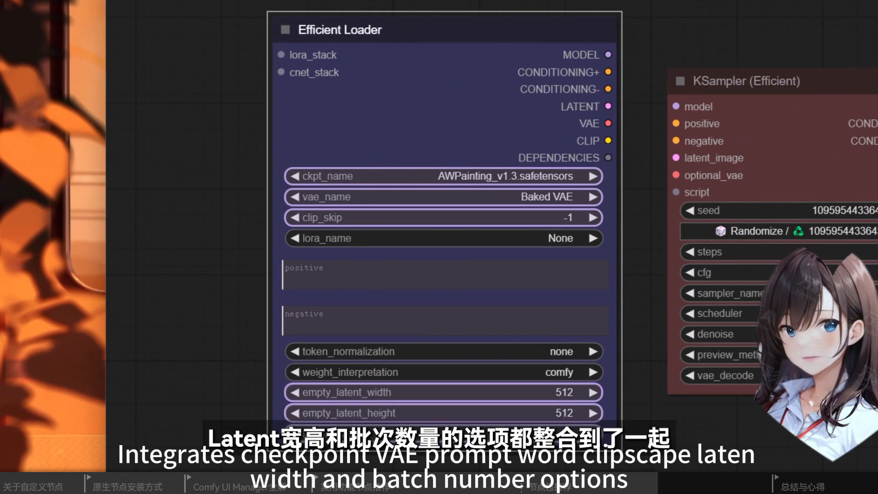
left_click(593, 239)
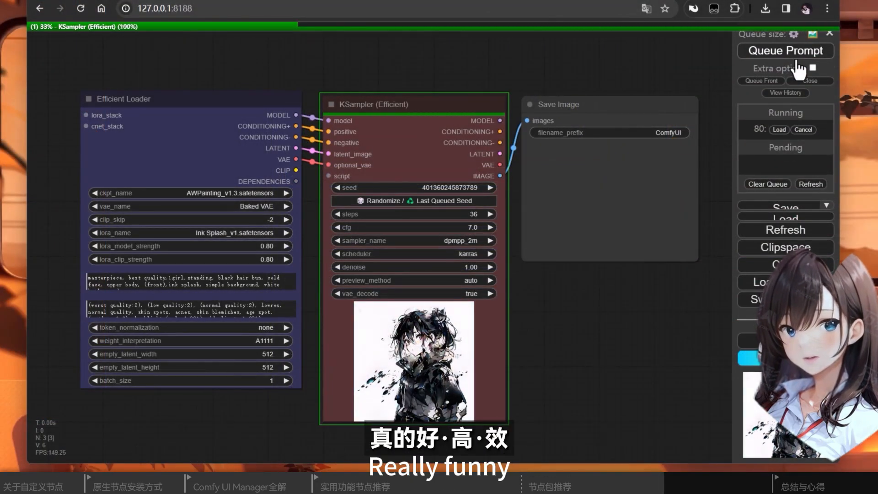
Connect the LoRA Stacker to the Efficient Loader's lora_stack input and the Control Net Stacker to its cnet_stack input
left_click_drag(116, 75, 461, 58)
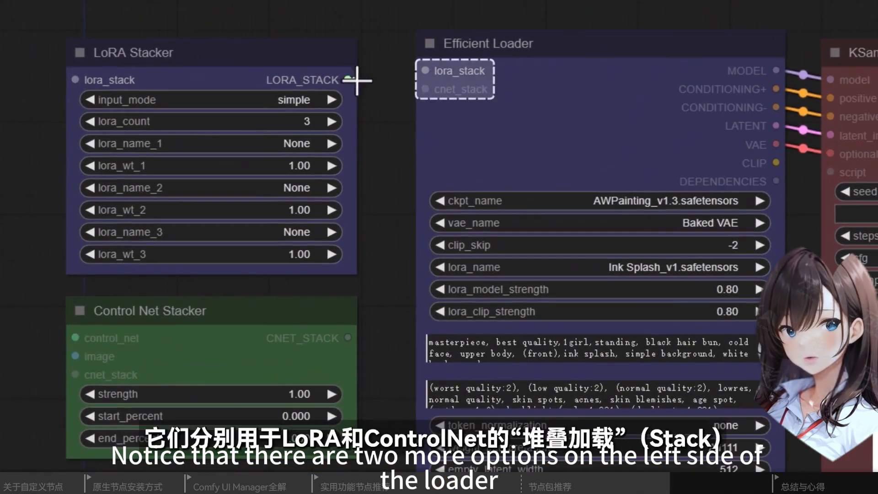
left_click_drag(357, 80, 427, 71)
left_click_drag(350, 339, 426, 89)
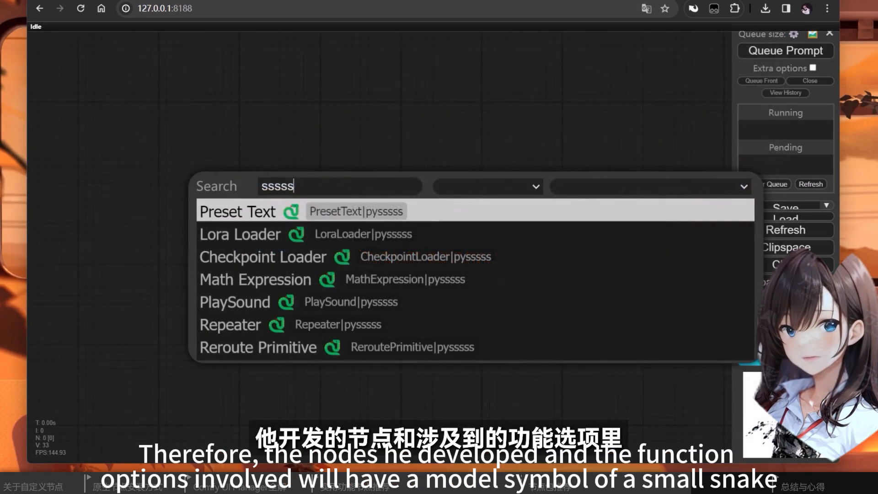
Look through the node search results for "sssss" to examine the pysssss custom nodes
key("Down")
key("Down")
key("Down")
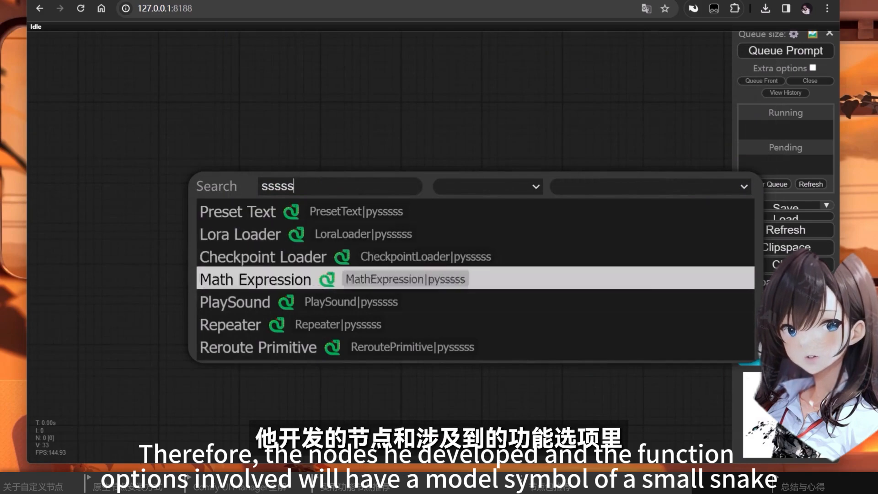
key("Down")
key("Down")
key("Down")
key("Down")
key("Down")
key("Down")
key("Down")
key("Down")
key("Down")
key("Down")
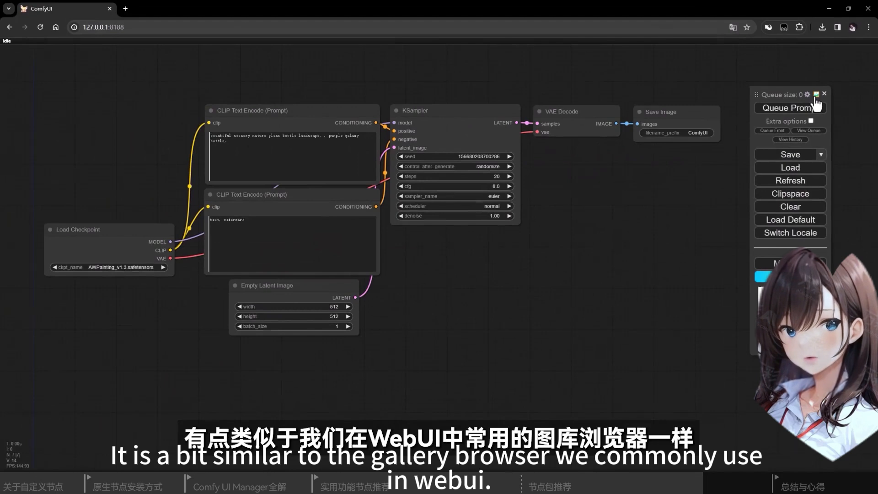
Show the image feed and queue the prompt to generate an image
left_click(777, 151)
left_click(816, 107)
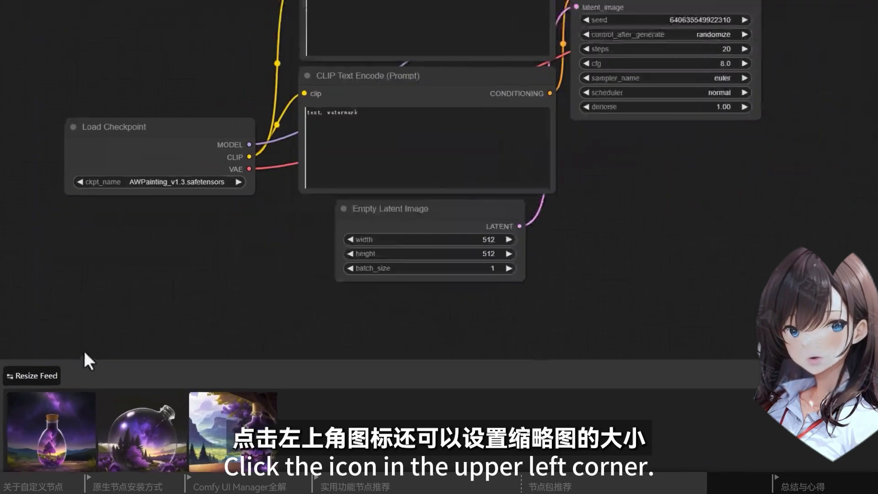
Adjust the image feed's thumbnail size with its feed size and column count settings
mouse_move(36, 396)
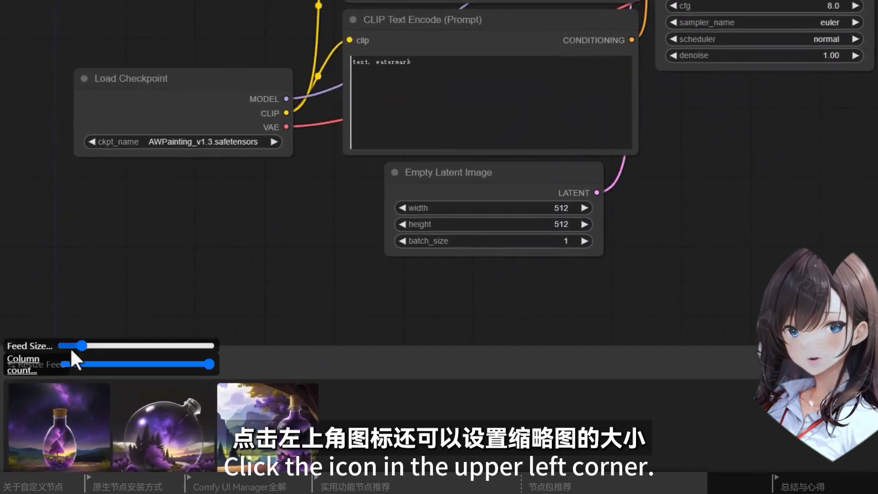
left_click_drag(47, 388, 79, 386)
left_click_drag(140, 359, 158, 360)
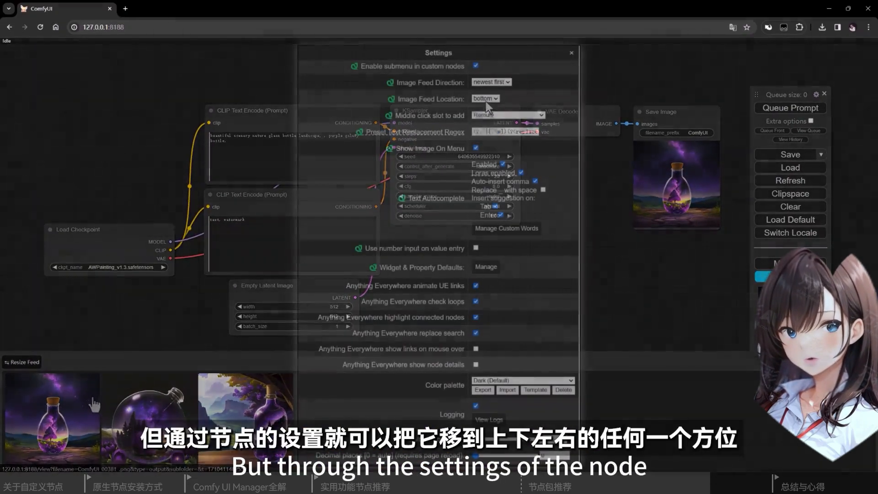
Try the left and top options for Image Feed Location in the settings, and finally set it to right
left_click(485, 99)
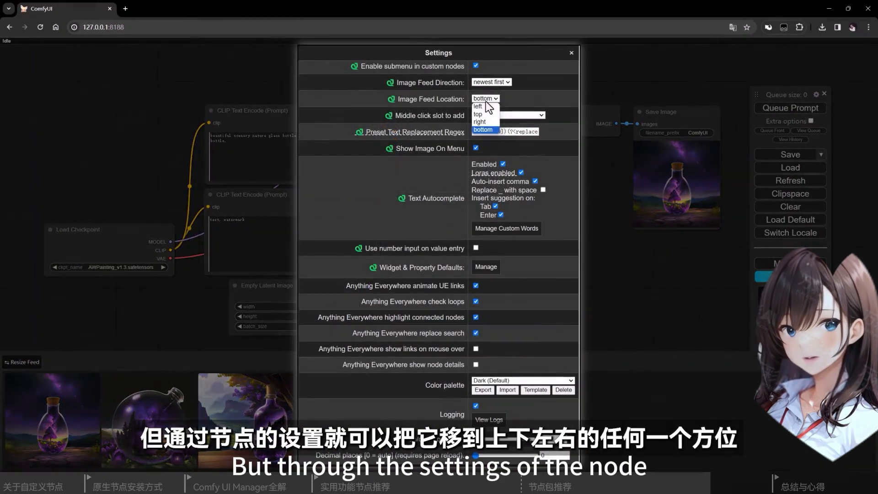
left_click(484, 106)
left_click(487, 97)
left_click(485, 114)
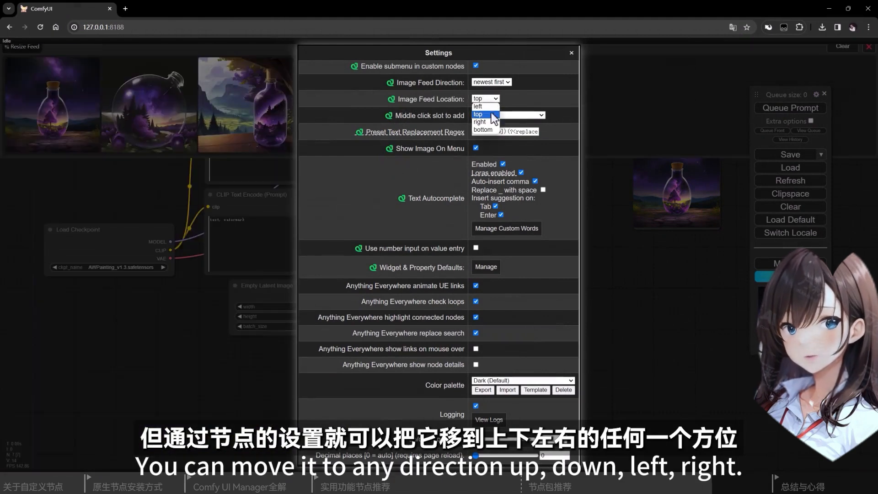
left_click(481, 122)
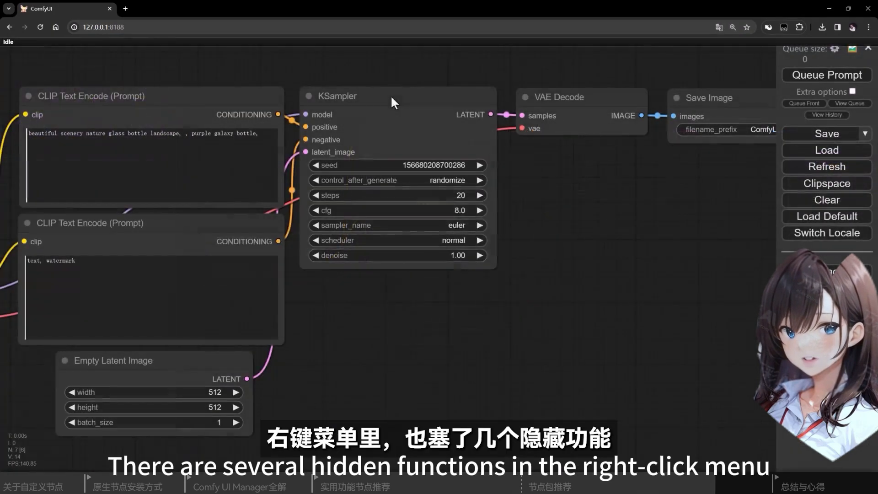
Lock the KSampler node and test its fixed position by moving the nodes around it
right_click(391, 95)
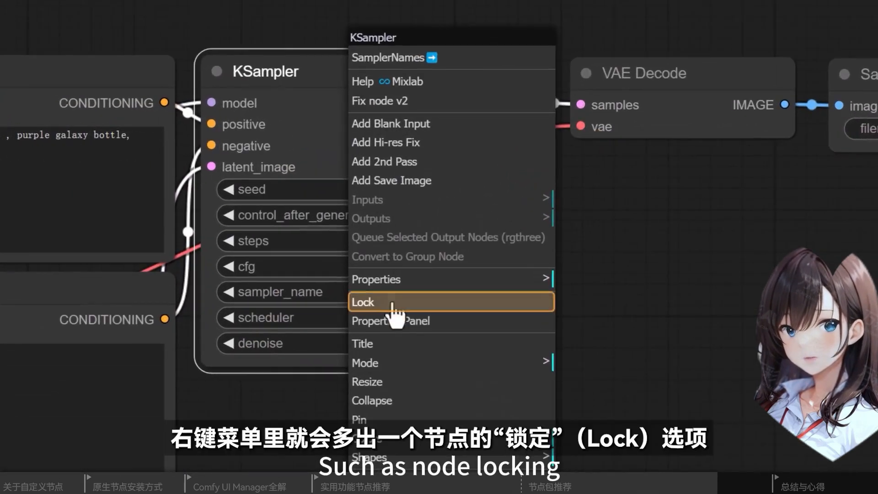
left_click(392, 303)
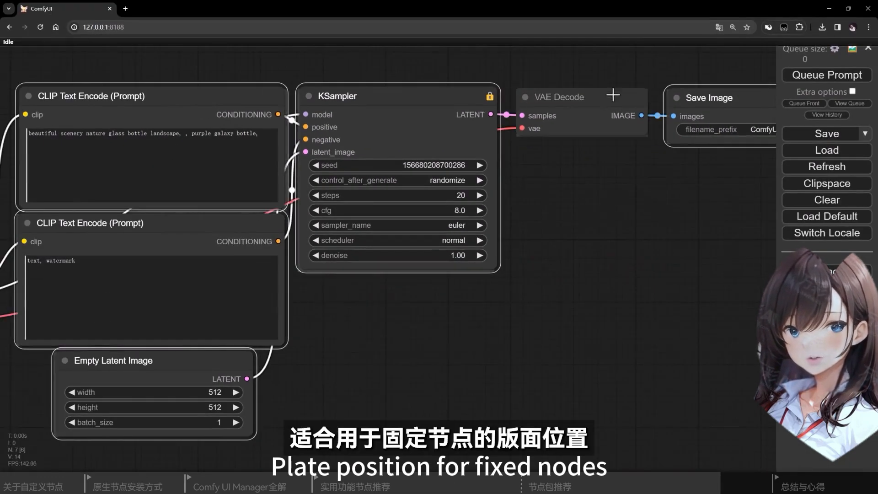
mouse_move(614, 91)
left_mouse_down()
mouse_move(610, 209)
mouse_move(650, 149)
mouse_move(602, 80)
left_mouse_up()
left_click_drag(603, 81, 606, 97)
Give the Save Image node a custom color by picking a hue and shade in the RGB palette
right_click(376, 95)
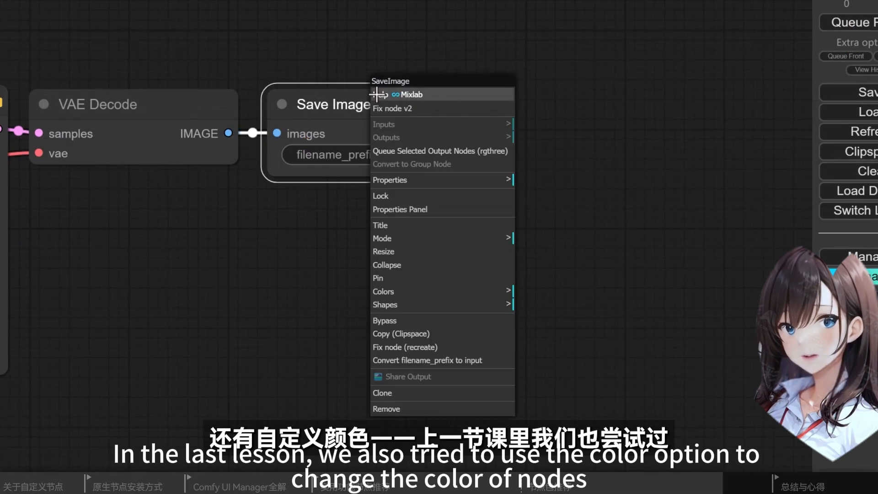
left_click(472, 293)
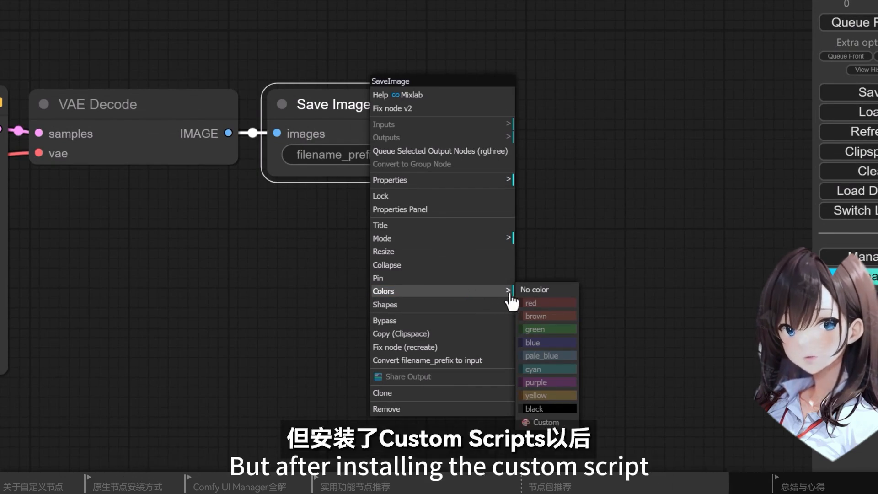
left_click(536, 422)
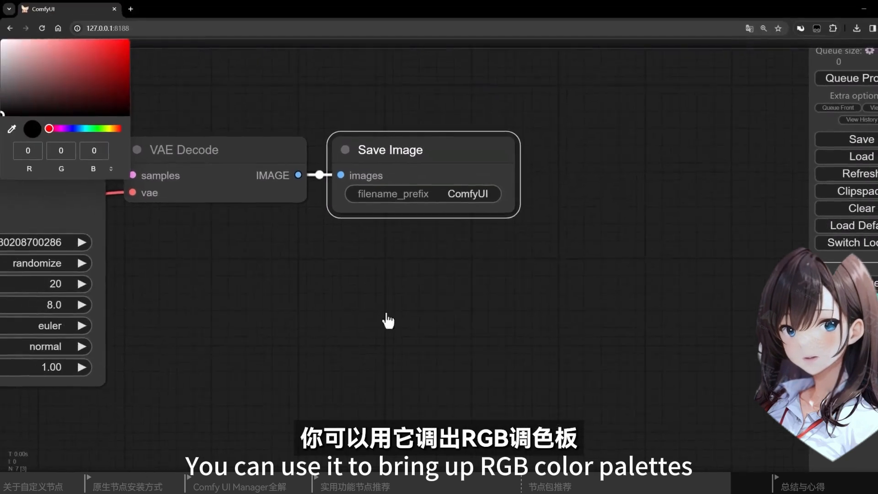
left_click(115, 129)
left_click(83, 83)
mouse_move(82, 83)
left_mouse_down()
mouse_move(77, 40)
mouse_move(84, 56)
left_mouse_up()
left_click(276, 101)
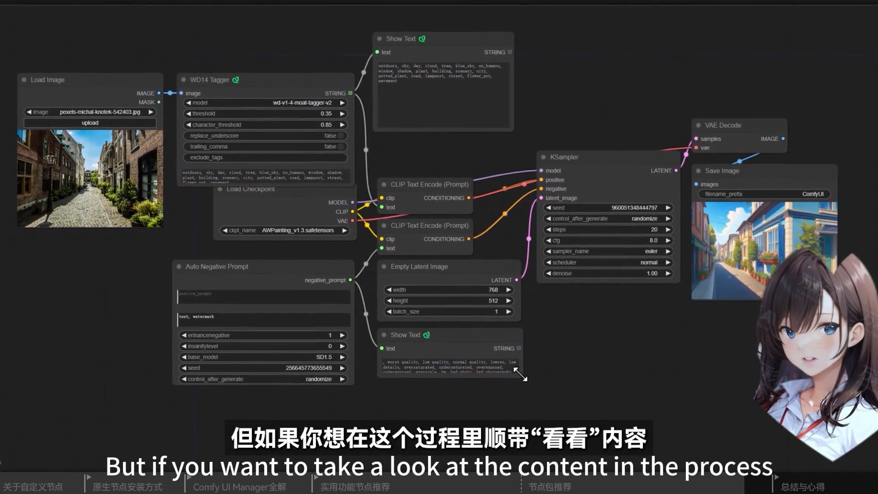
Enlarge the Show Text node below Empty Latent Image to reveal its full negative prompt
left_click_drag(518, 375, 516, 422)
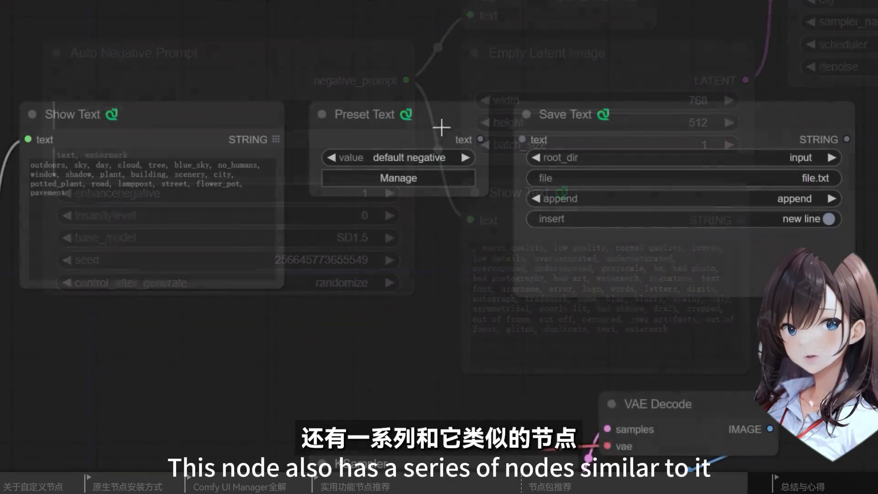
Add three blank preset rows in the Preset Text node's preset manager and save the presets
left_click(385, 177)
left_click(488, 243)
left_click(502, 255)
left_click(503, 268)
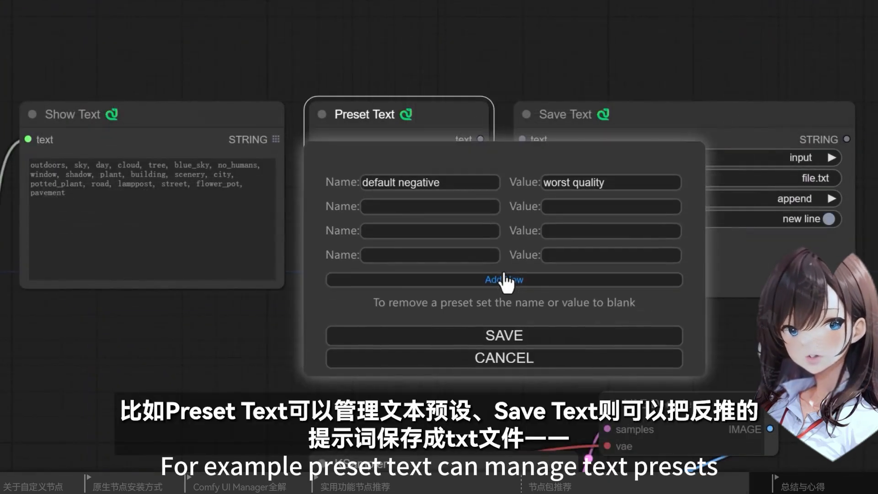
left_click(534, 339)
left_click(841, 127)
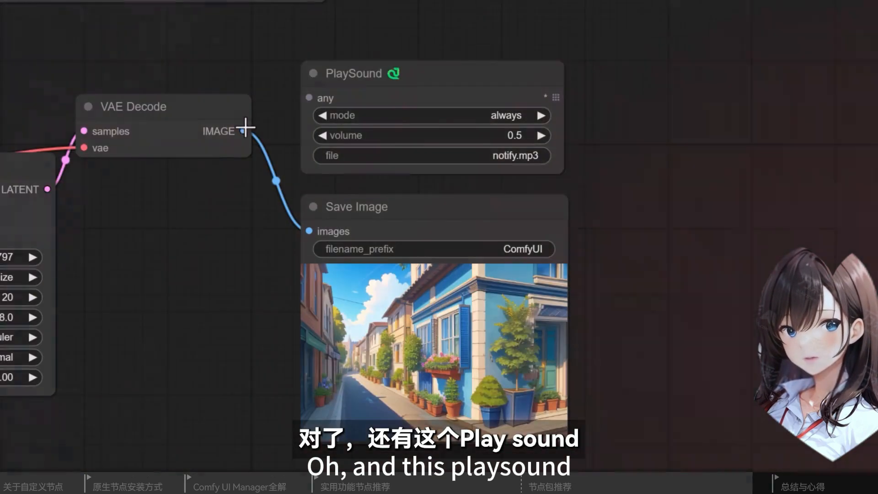
Connect the VAE Decode node's IMAGE output to the PlaySound node's any input
left_click_drag(244, 131, 305, 98)
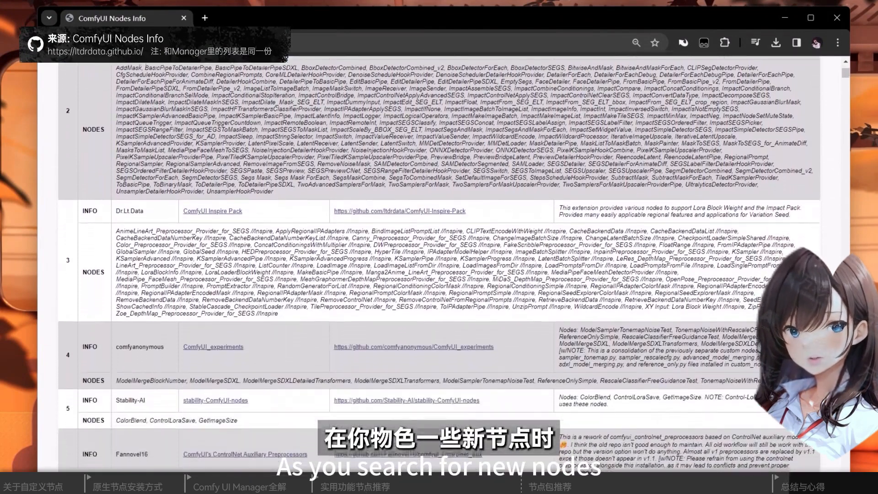
Browse the ComfyUI Nodes Info page to examine the listed custom node packs and their descriptions
scroll(440, 264, "down", 3)
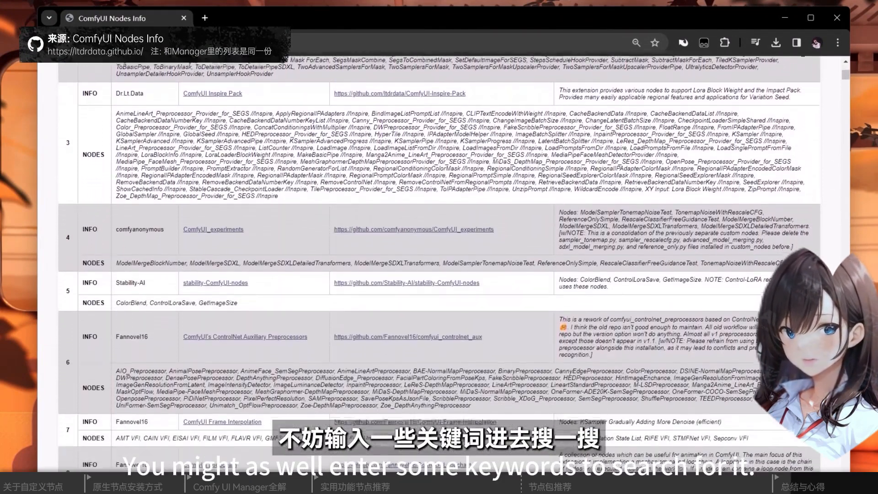
scroll(439, 264, "down", 3)
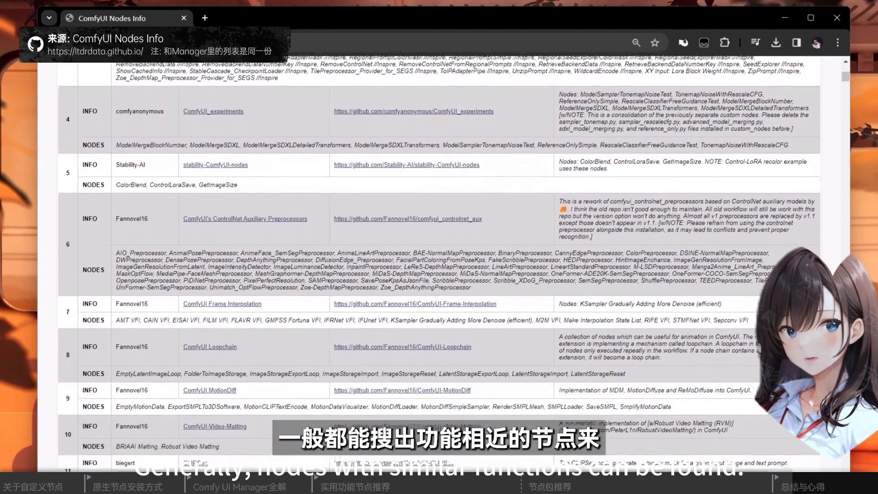
scroll(440, 264, "down", 3)
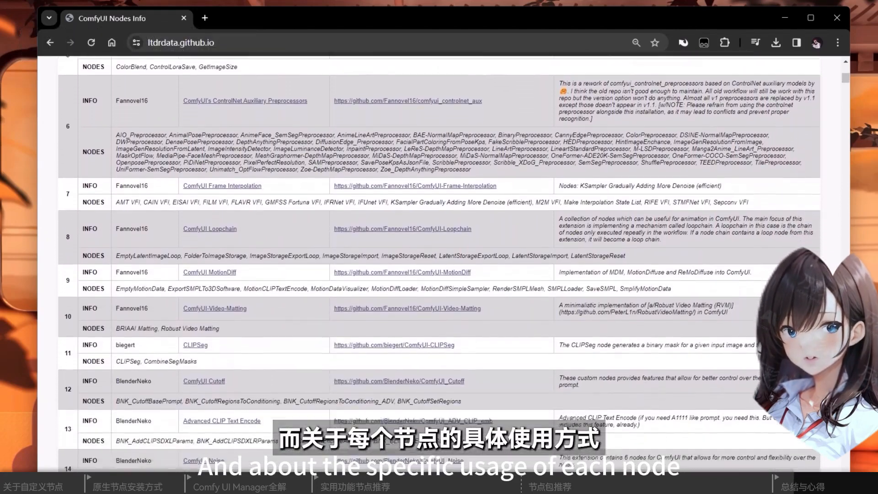
scroll(440, 264, "down", 3)
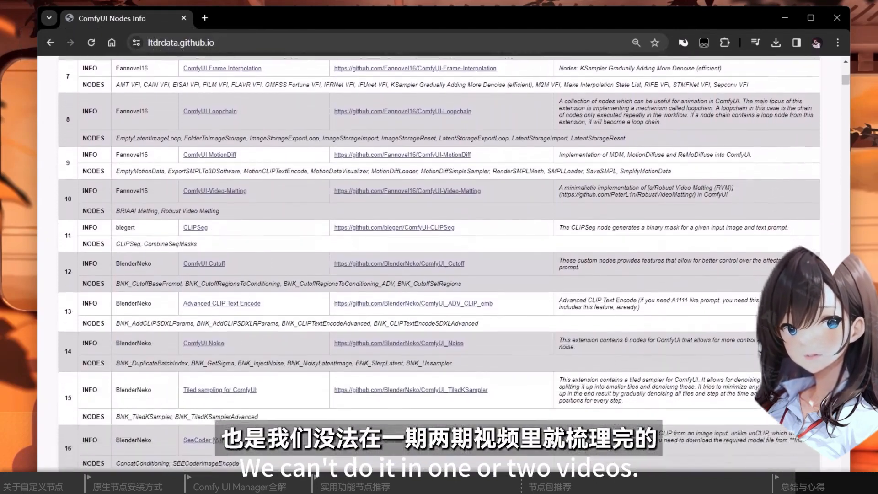
scroll(439, 264, "down", 1)
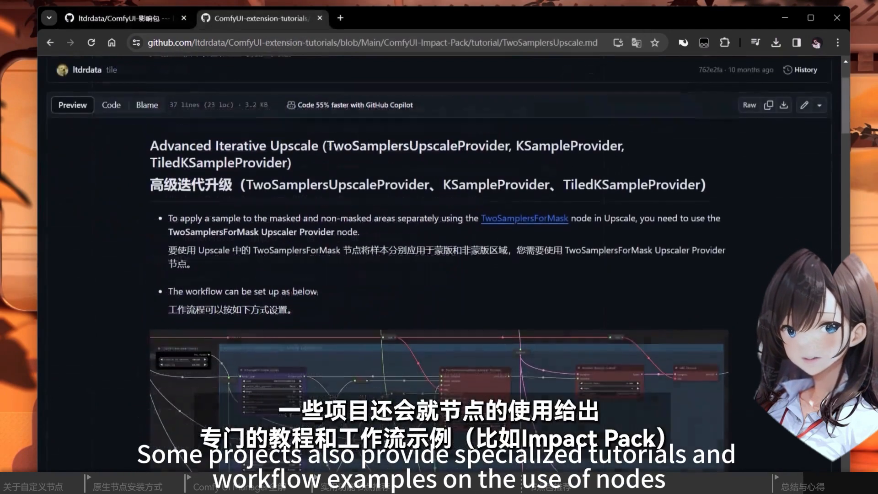
Examine the Advanced Iterative Upscale tutorial for the Impact Pack and its example workflow on GitHub
scroll(439, 264, "down", 1)
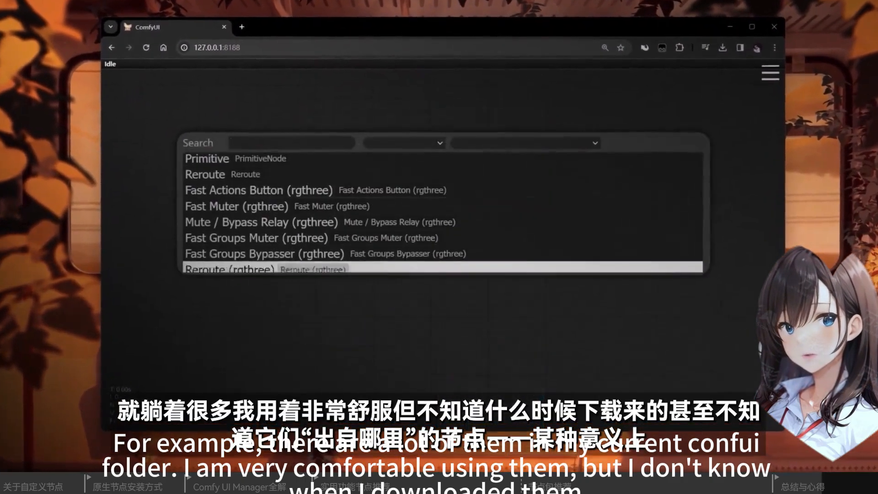
Browse the unfiltered node search list in ComfyUI to examine the installed native and custom nodes
key("Down")
key("Down")
key("Down")
key("Down")
key("Down")
key("Down")
key("Down")
key("Down")
key("Down")
key("Down")
key("Down")
key("Down")
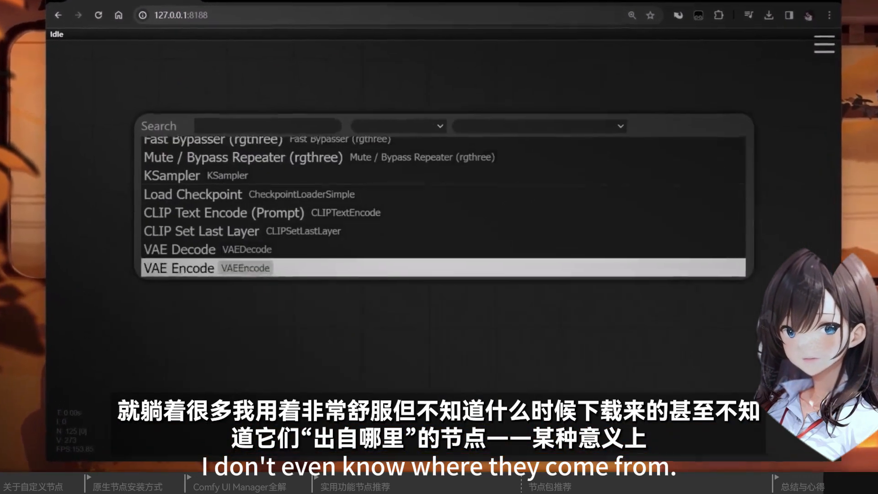
key("Down")
key("Down")
key("Down")
key("Down")
key("Down")
key("Down")
key("Down")
key("Down")
key("Down")
key("Down")
key("Down")
key("Down")
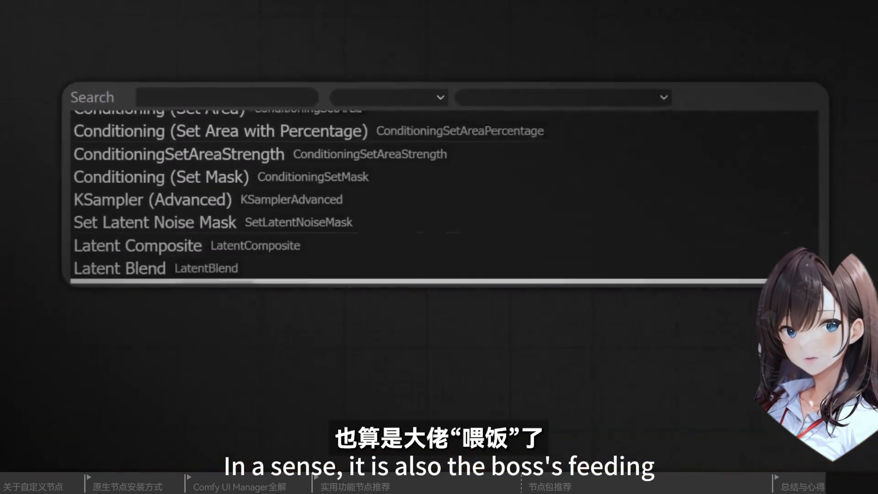
key("Down")
key("Down")
key("Down")
key("Down")
key("Down")
key("Down")
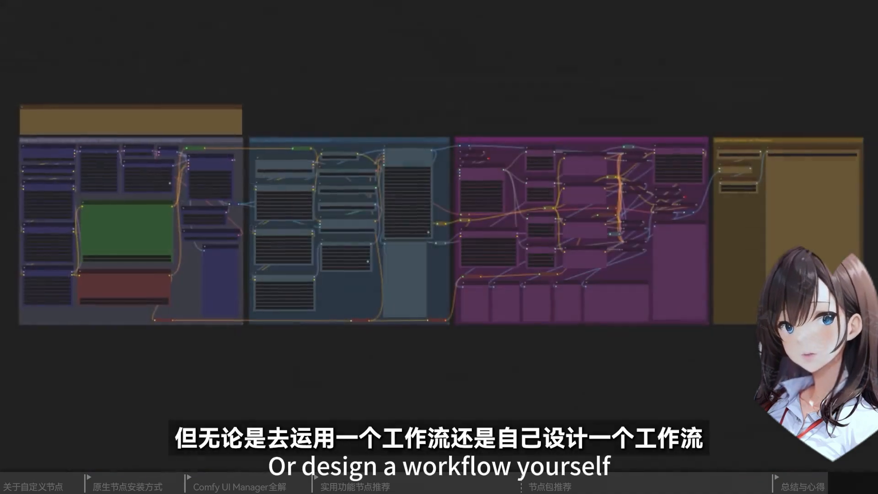
Examine the individual nodes in the large grouped workflow, from the purple face detailer group back to the blue upscale group
scroll(592, 221, "up", 15)
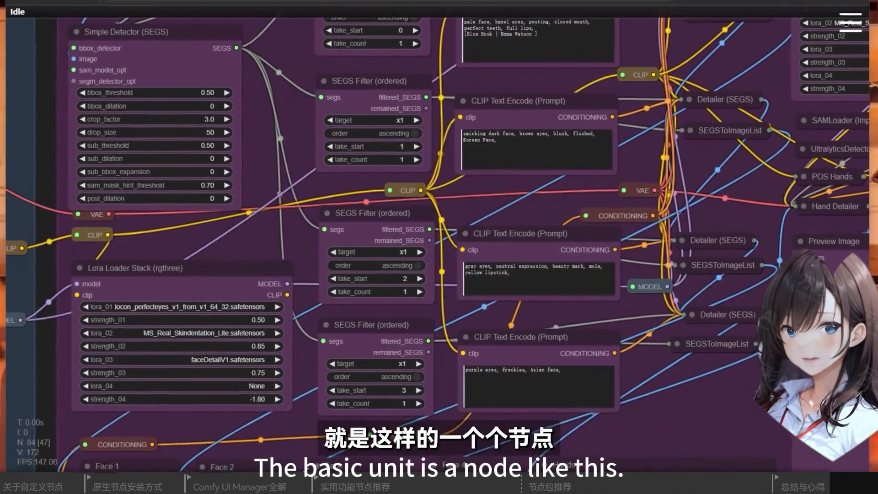
left_click_drag(256, 238, 622, 251)
left_click_drag(352, 284, 649, 285)
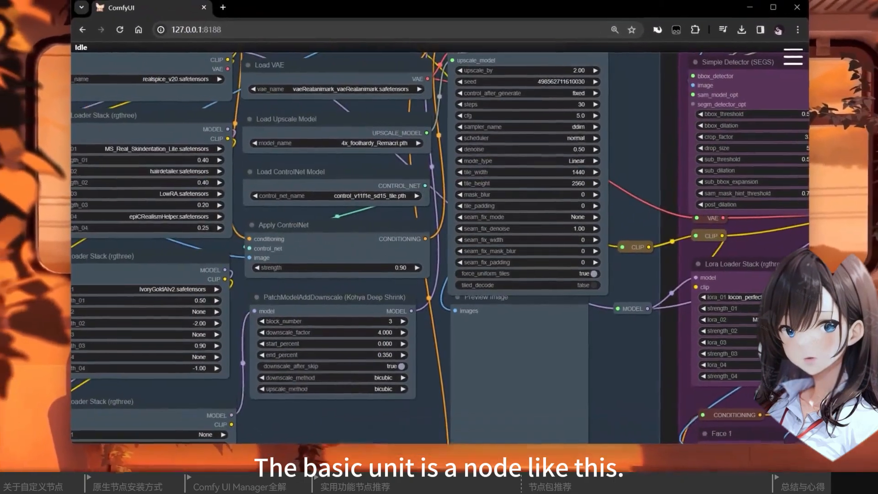
left_click_drag(323, 247, 611, 247)
left_click_drag(293, 256, 604, 256)
left_click_drag(343, 178, 507, 179)
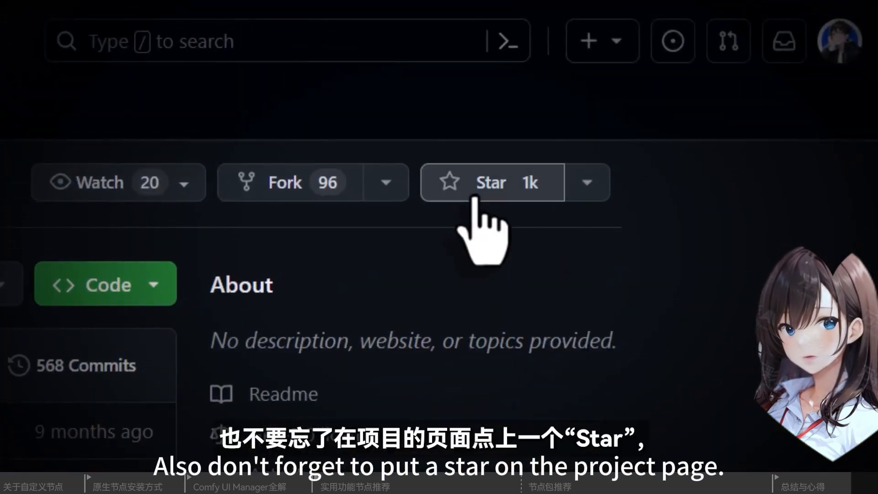
Star the custom node project on its GitHub repository page
left_click(471, 195)
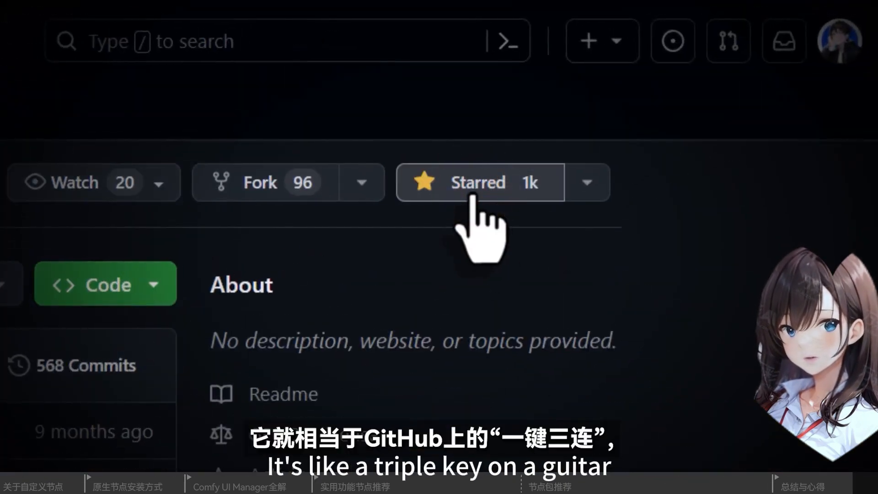